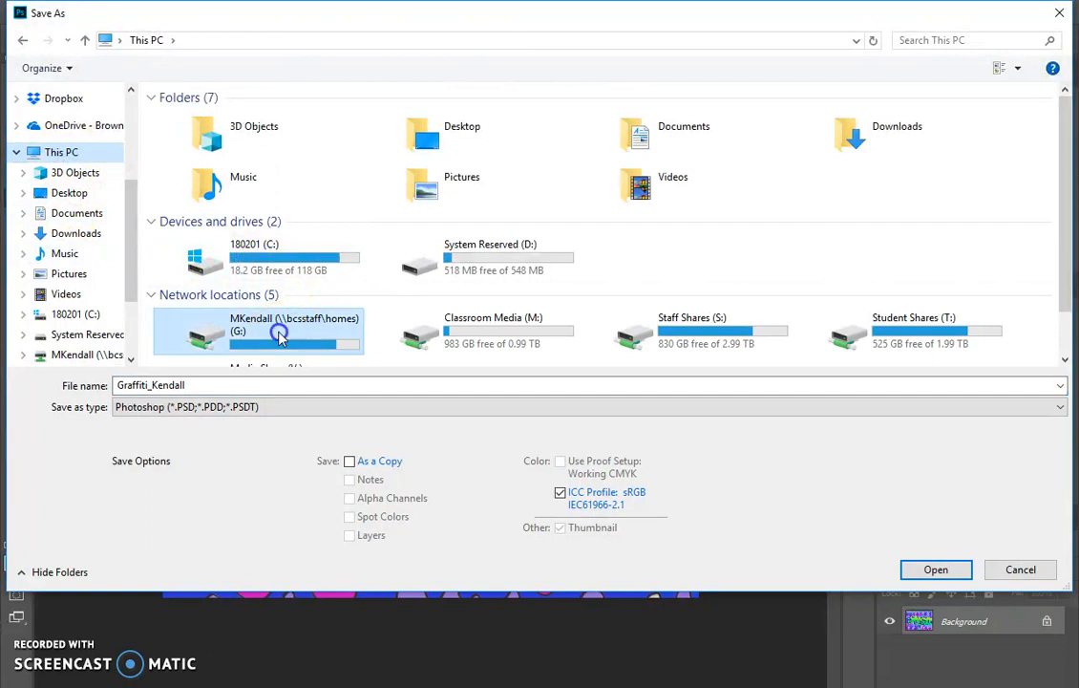
- Save the graffiti artwork as a Photoshop file in the Art folder on the G: home drive, replacing the existing file
{"action": "left_click", "coordinate": [188, 208]}
{"action": "double_click", "coordinate": [188, 211]}
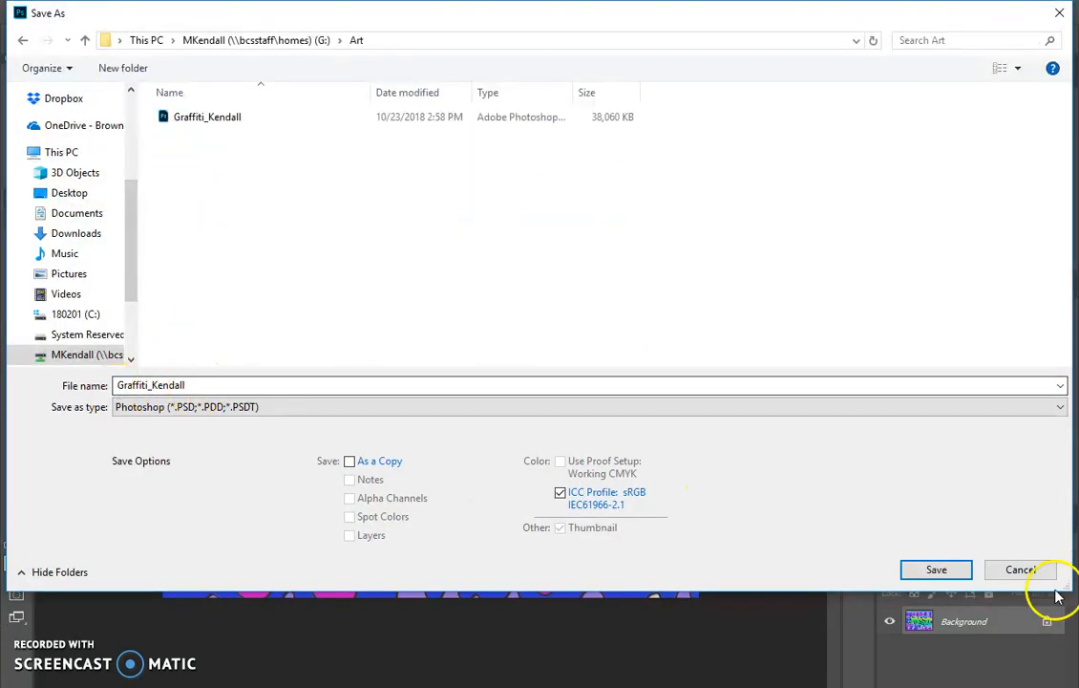
{"action": "left_click", "coordinate": [954, 571]}
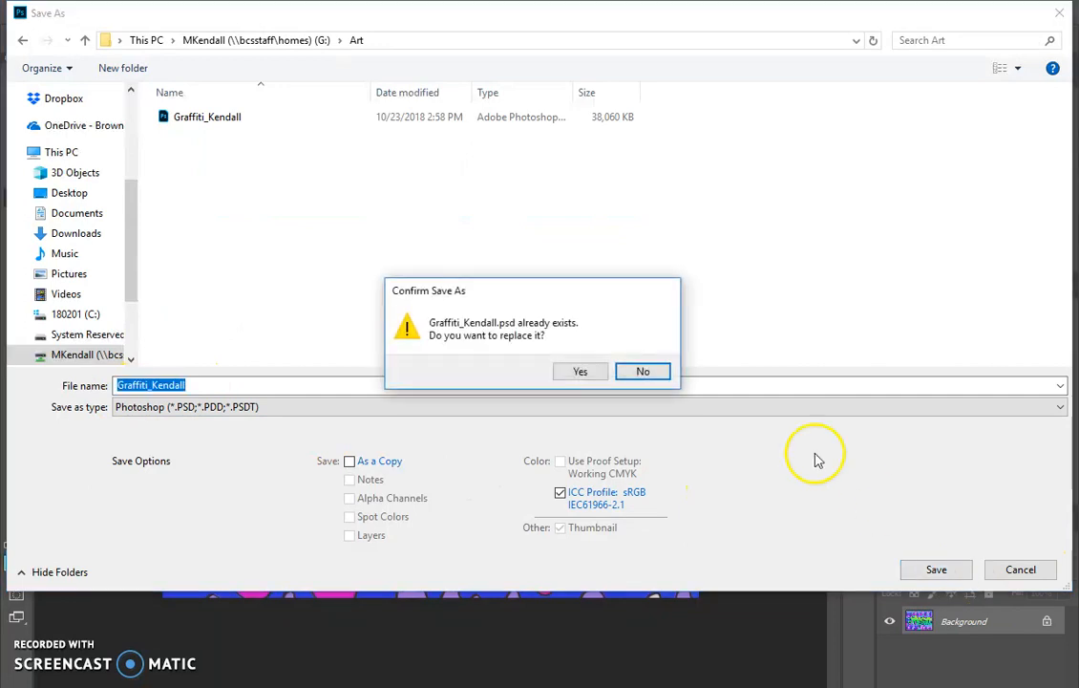
{"action": "left_click", "coordinate": [570, 371]}
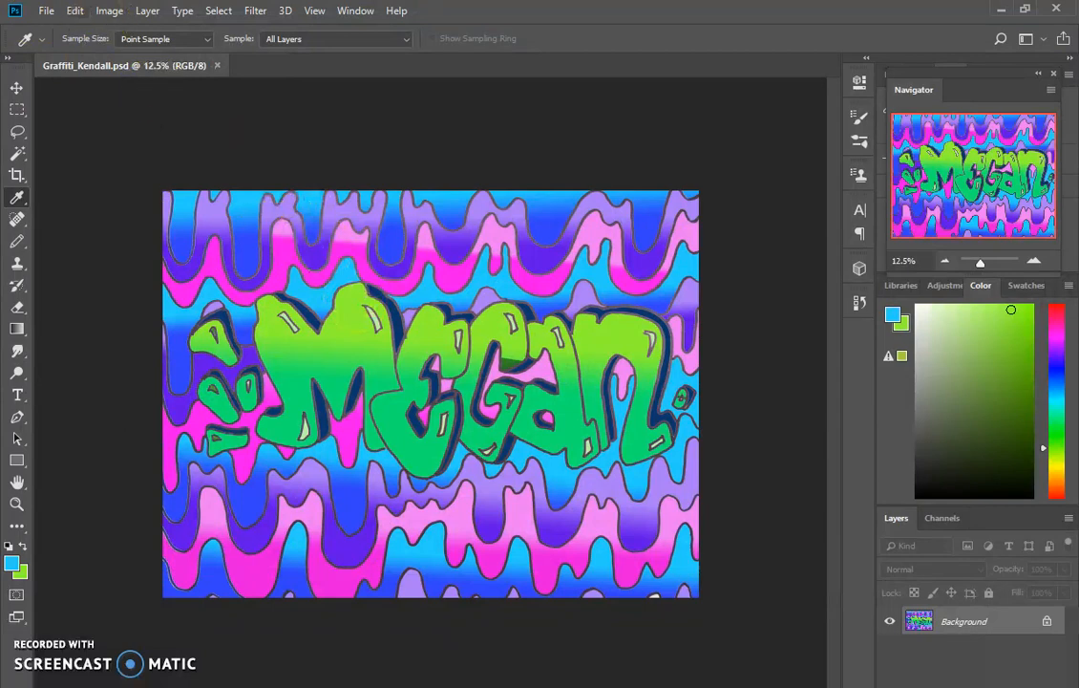
- Save the artwork again in Student Shares (T:) under BWMS, Dropbox, the teacher's folder, Period 2(P), overwriting the existing PSD named with the teacher's surname
{"action": "left_click", "coordinate": [55, 11]}
{"action": "left_click", "coordinate": [69, 201]}
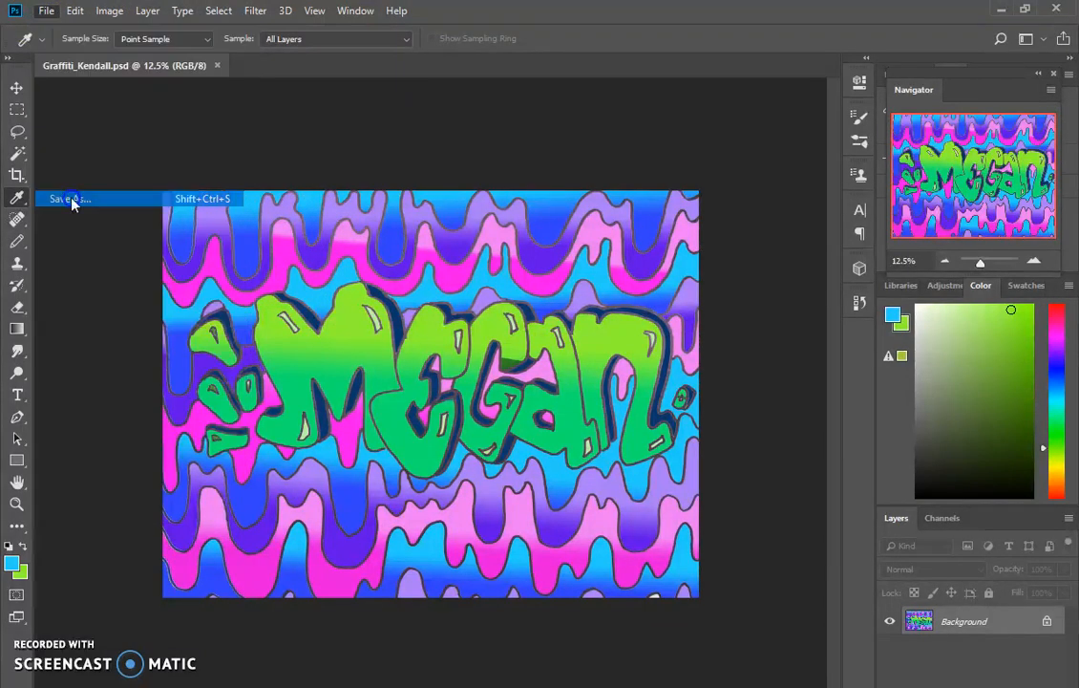
{"action": "left_click", "coordinate": [63, 151]}
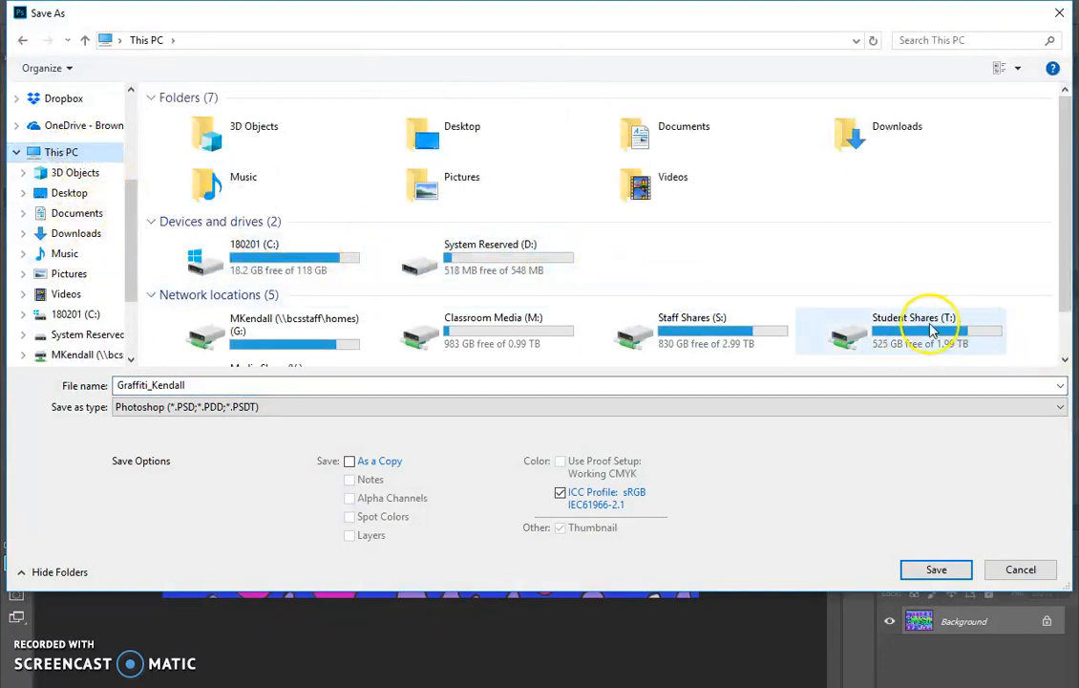
{"action": "double_click", "coordinate": [931, 327]}
{"action": "double_click", "coordinate": [188, 134]}
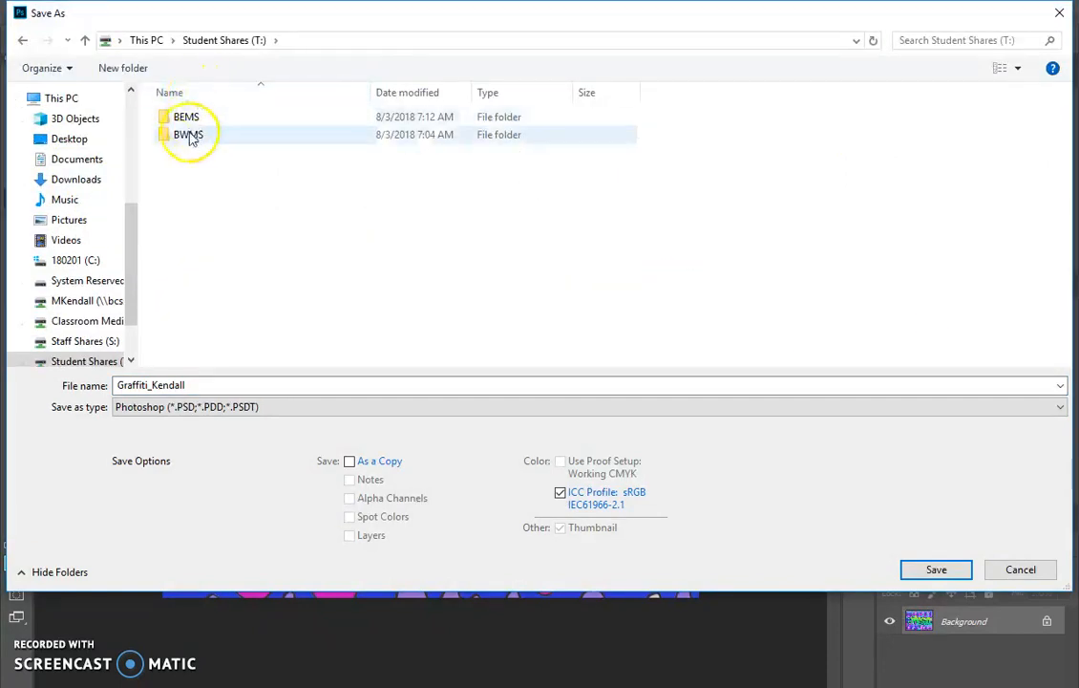
{"action": "double_click", "coordinate": [189, 118]}
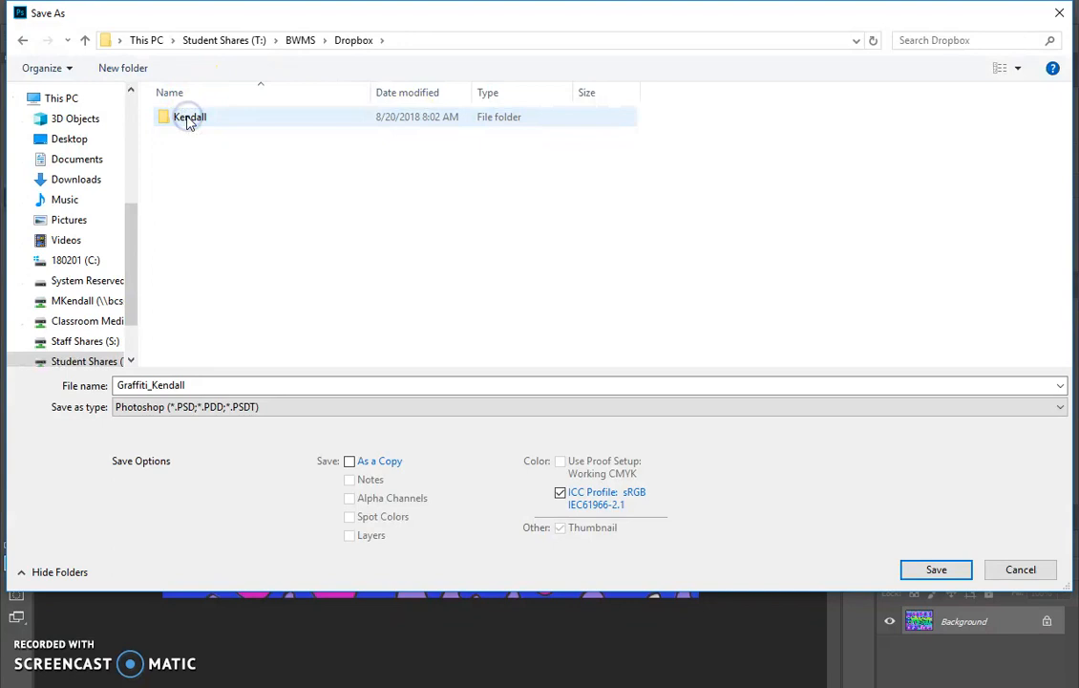
{"action": "double_click", "coordinate": [189, 118]}
{"action": "double_click", "coordinate": [189, 119]}
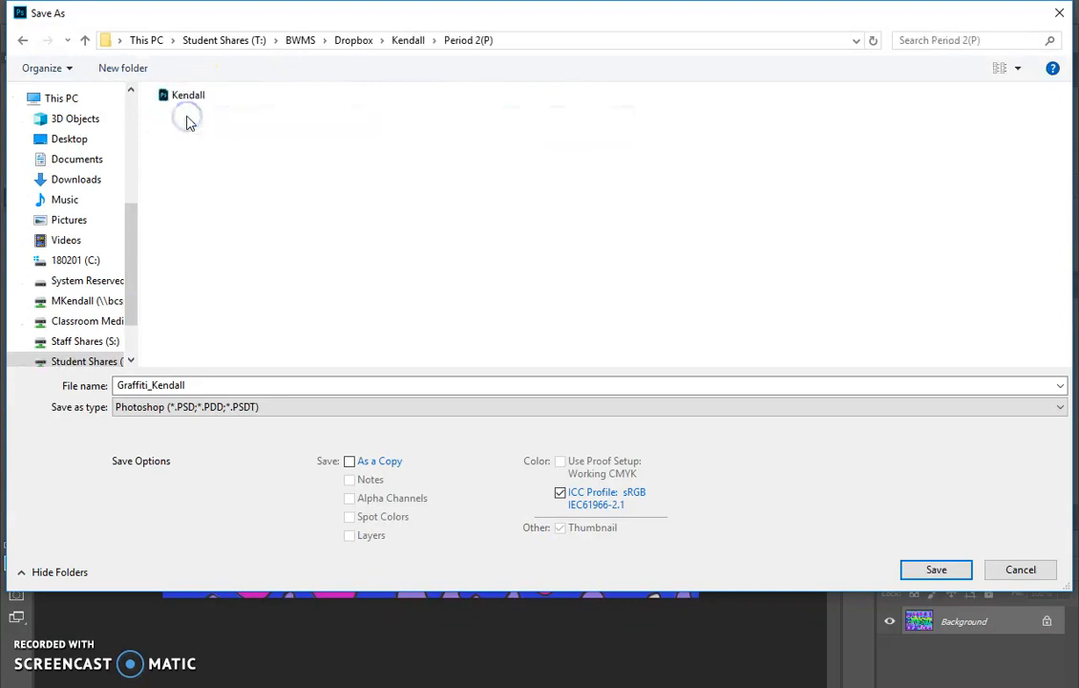
{"action": "left_click", "coordinate": [187, 97]}
{"action": "double_click", "coordinate": [175, 381]}
{"action": "left_click", "coordinate": [959, 569]}
{"action": "left_click", "coordinate": [577, 369]}
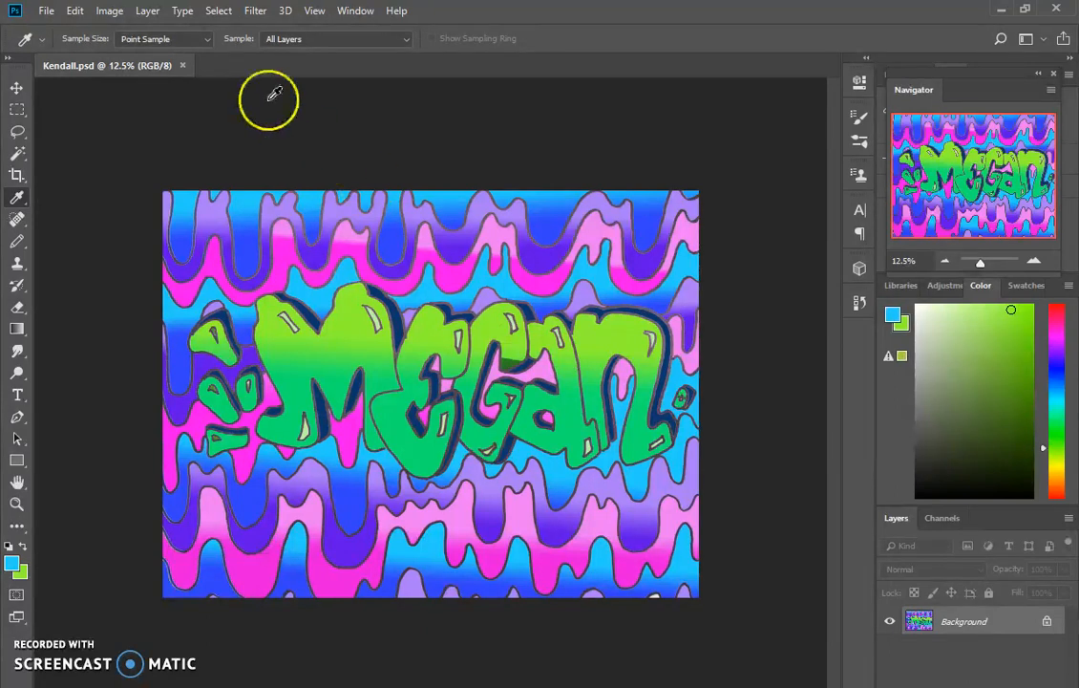
- Try to open a student's second image file from the Period 2(P) folder
{"action": "left_click", "coordinate": [46, 11]}
{"action": "left_click", "coordinate": [61, 46]}
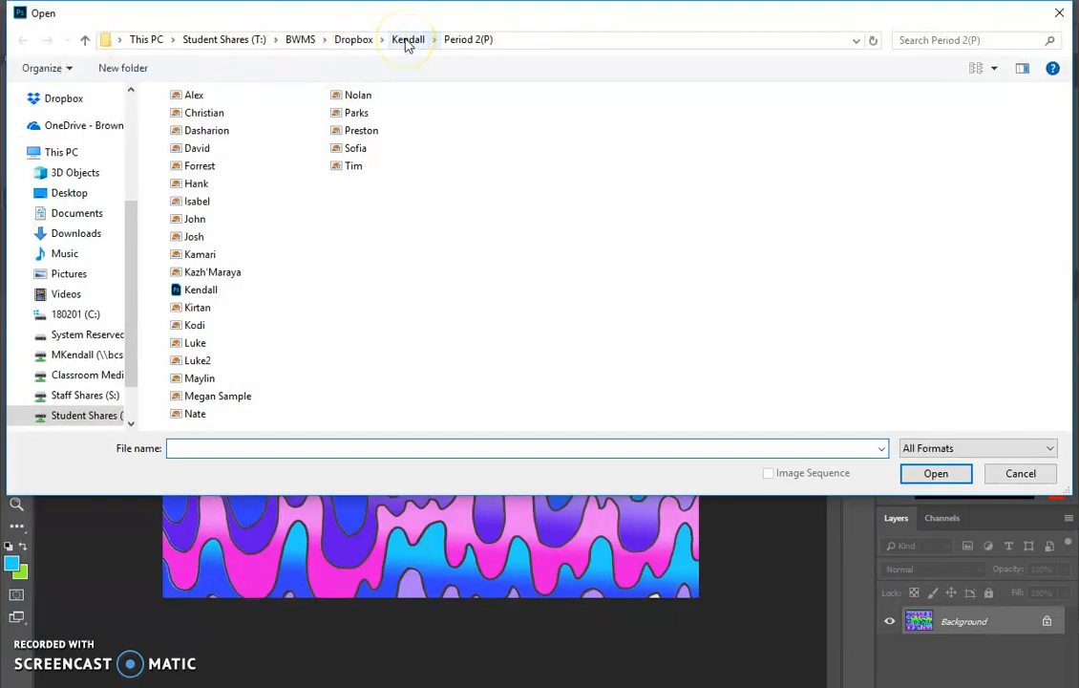
{"action": "left_click", "coordinate": [225, 367]}
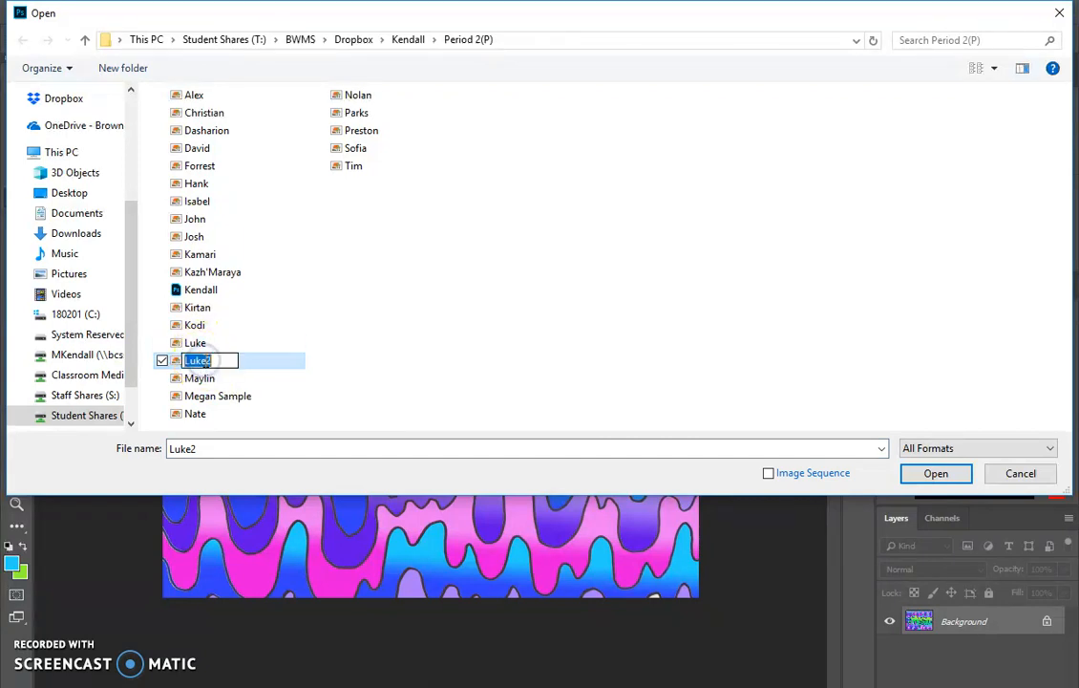
{"action": "left_click", "coordinate": [261, 366]}
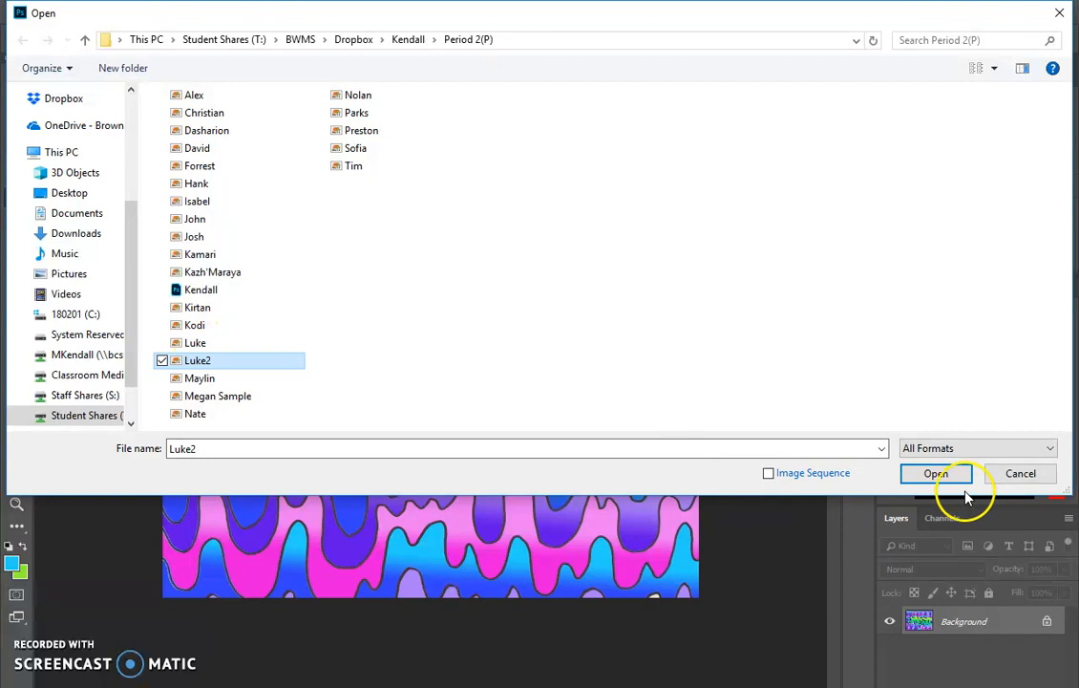
{"action": "left_click", "coordinate": [936, 473]}
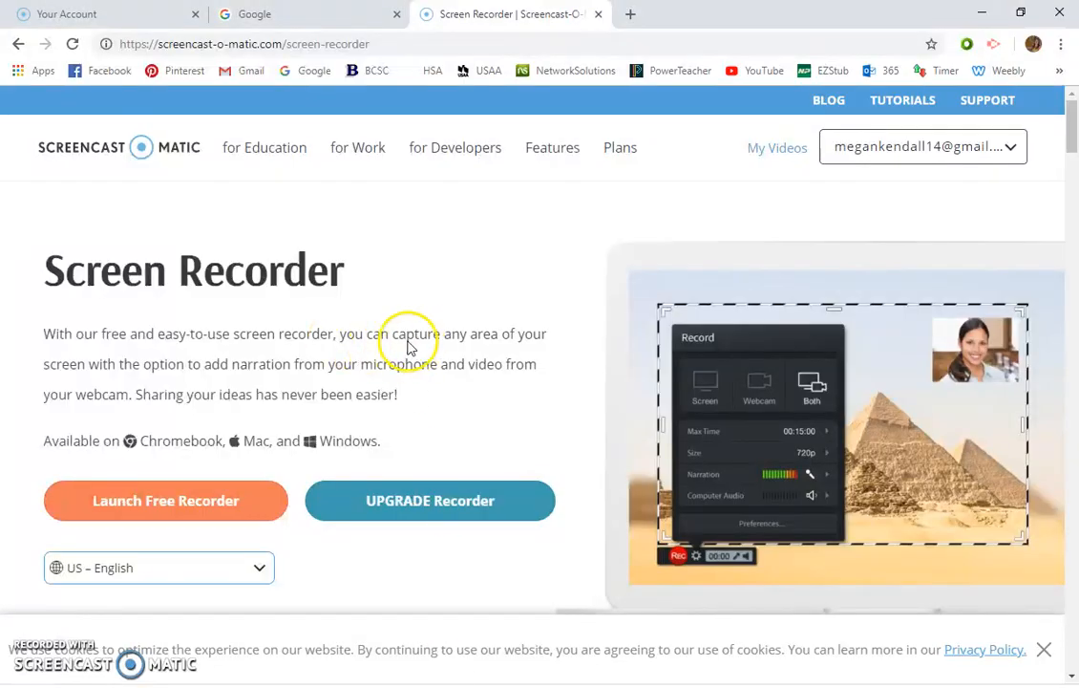
- Search Google Images for halloween
{"action": "left_click", "coordinate": [302, 13]}
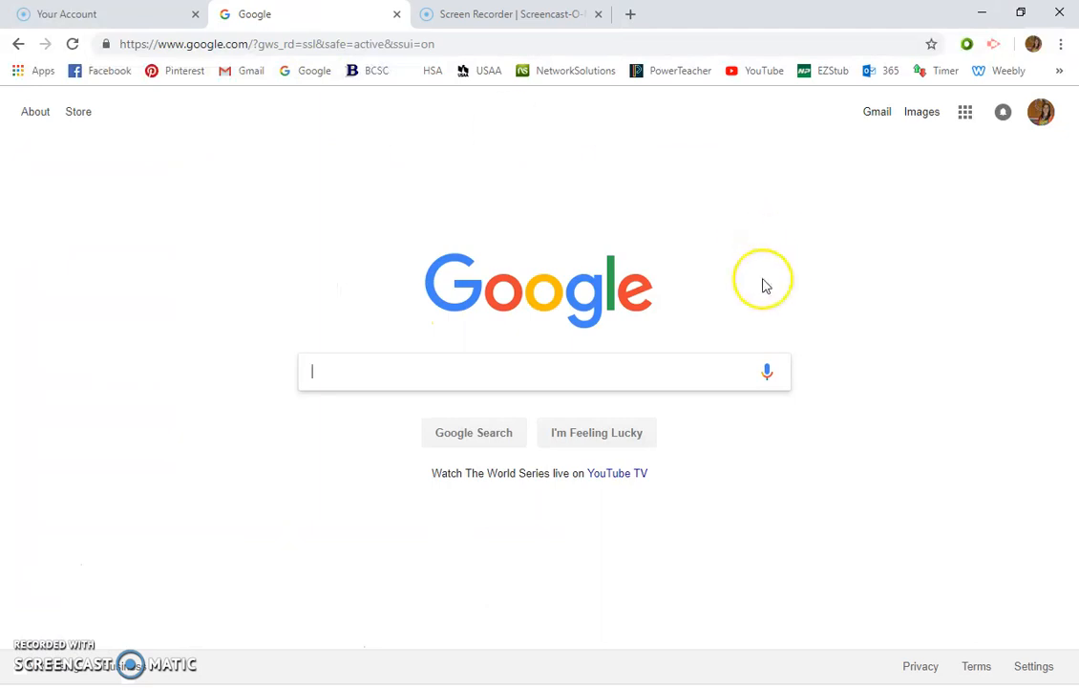
{"action": "left_click", "coordinate": [917, 117]}
{"action": "left_click", "coordinate": [469, 374]}
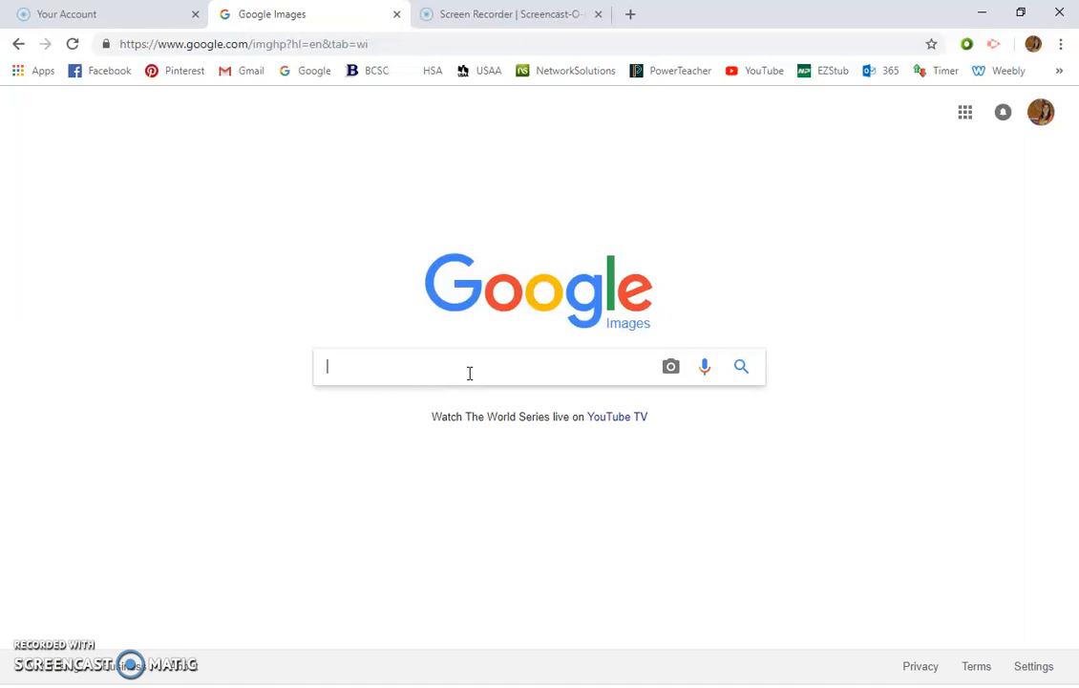
{"action": "type", "text": "ha"}
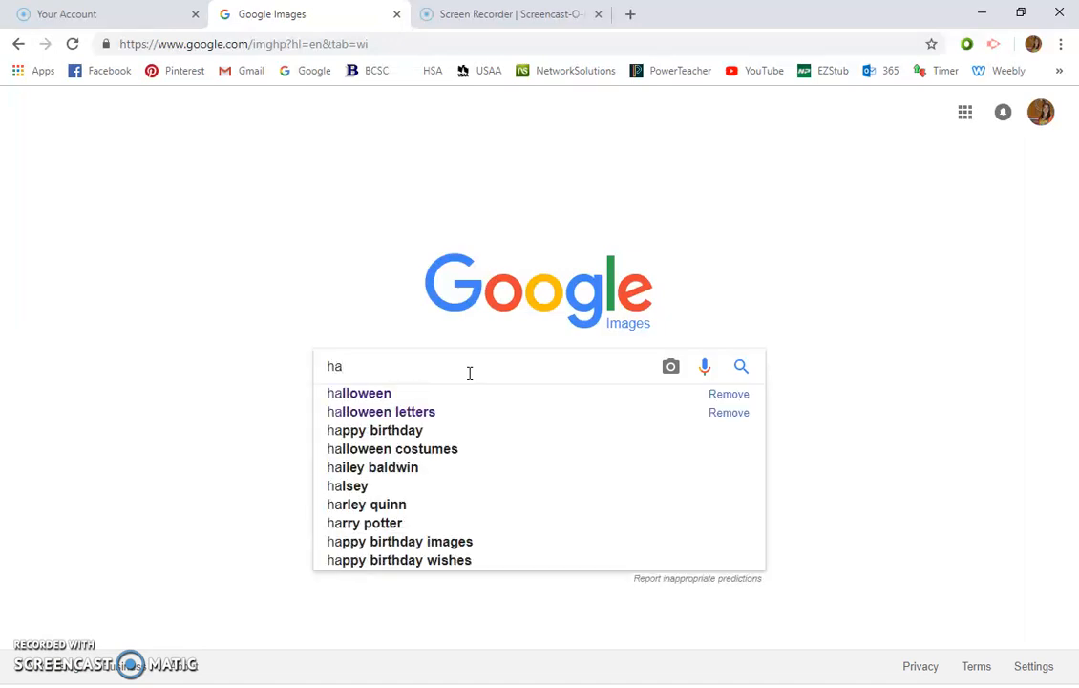
{"action": "left_click", "coordinate": [457, 399]}
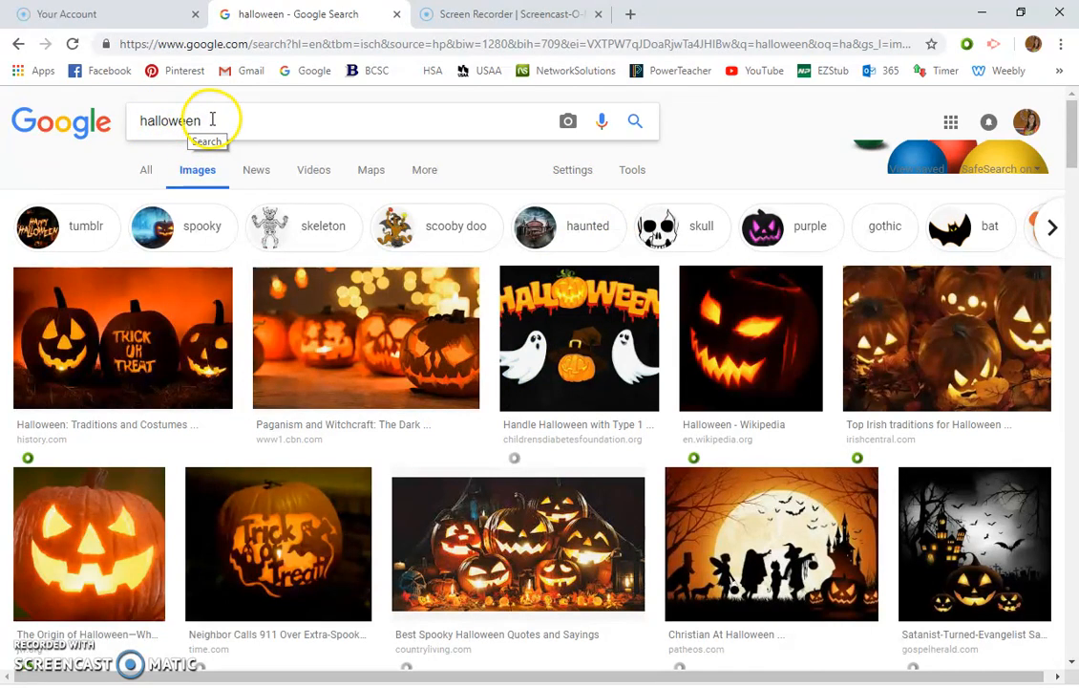
- Filter the halloween image results to line drawings and open the preview of the skull with a spider and cobwebs
{"action": "left_click", "coordinate": [631, 175]}
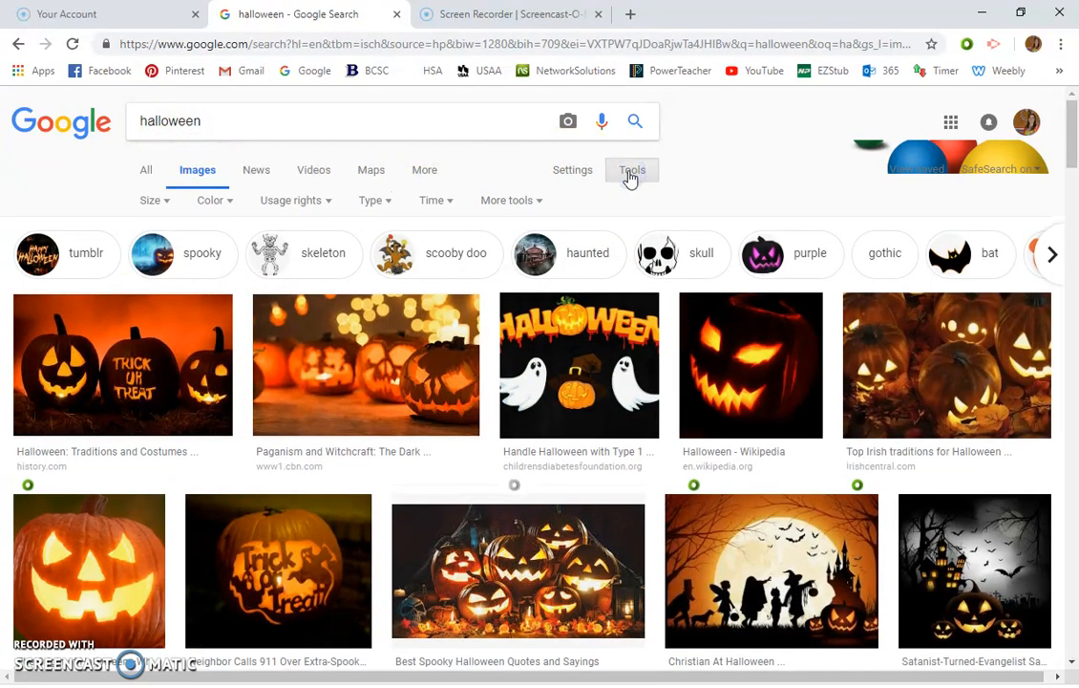
{"action": "left_click", "coordinate": [369, 205]}
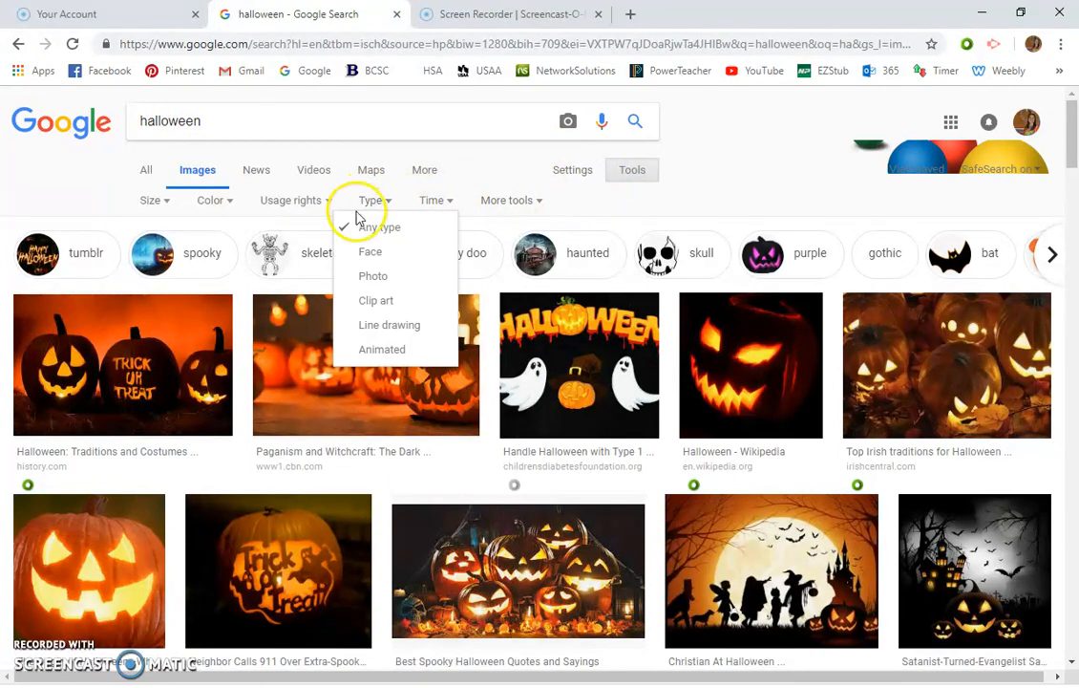
{"action": "left_click", "coordinate": [389, 329]}
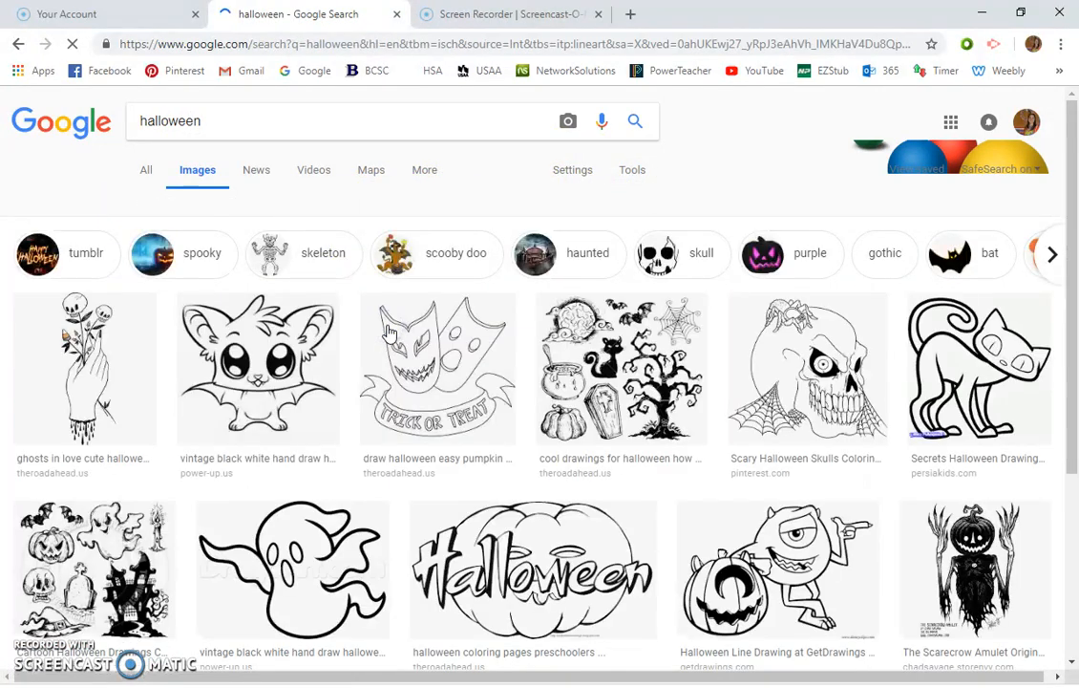
{"action": "scroll", "coordinate": [583, 420], "scroll_direction": "down", "scroll_amount": 3}
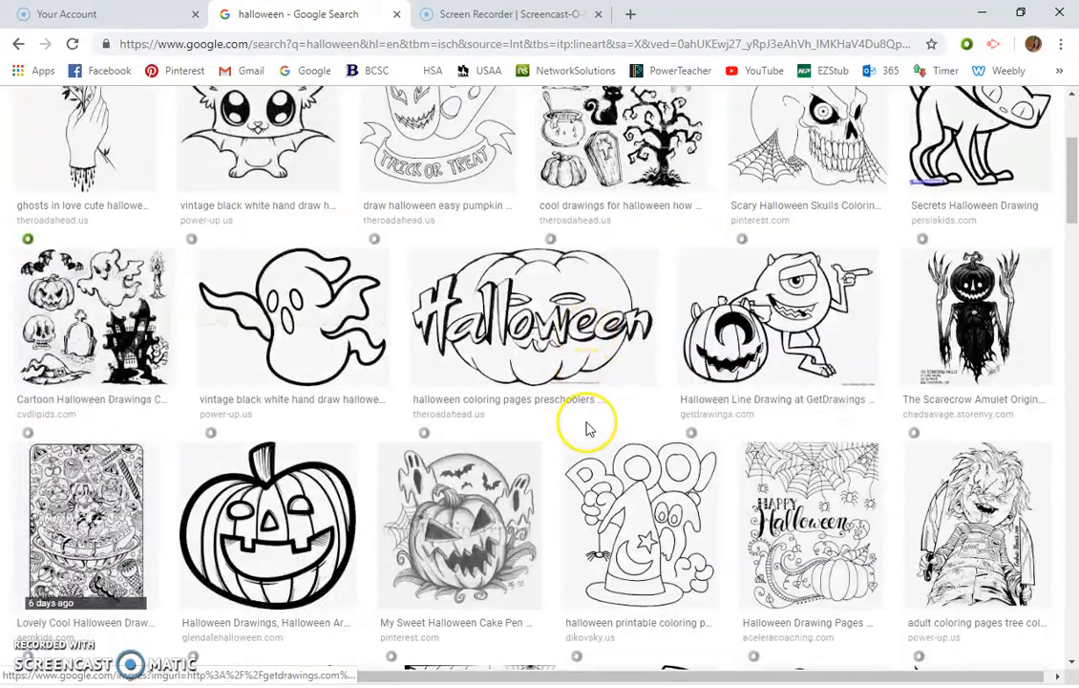
{"action": "scroll", "coordinate": [590, 430], "scroll_direction": "down", "scroll_amount": 2}
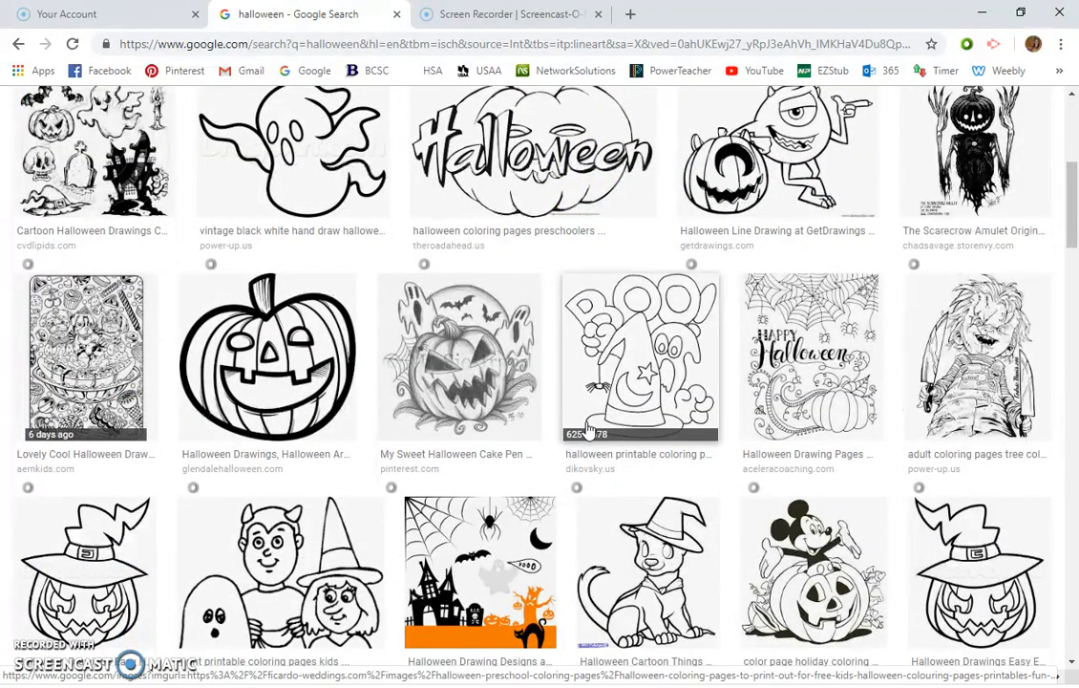
{"action": "scroll", "coordinate": [589, 431], "scroll_direction": "up", "scroll_amount": 5}
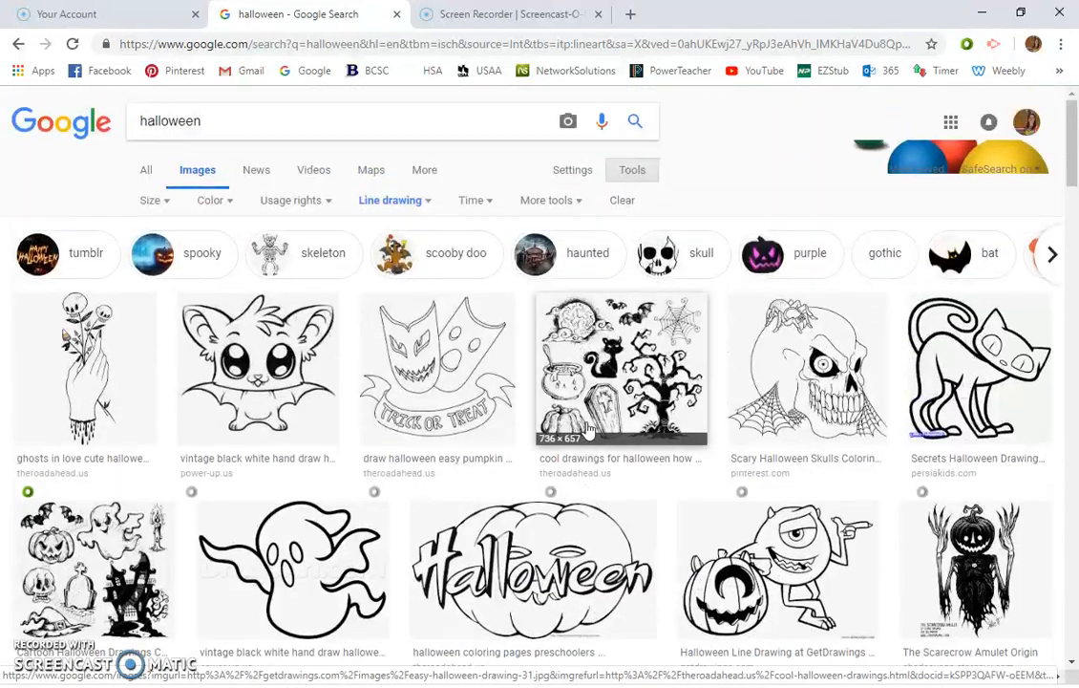
{"action": "left_click", "coordinate": [802, 345]}
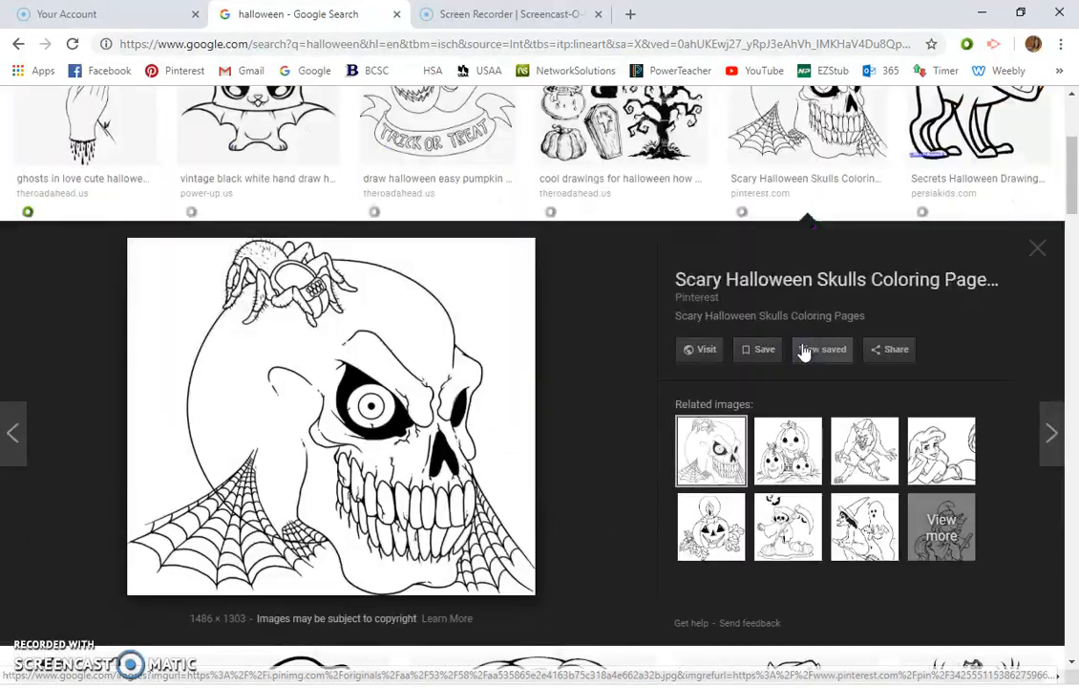
- Save the previewed skull image as the JPEG file skull in the Art folder on the G: home drive, replacing the existing file
{"action": "right_click", "coordinate": [300, 354]}
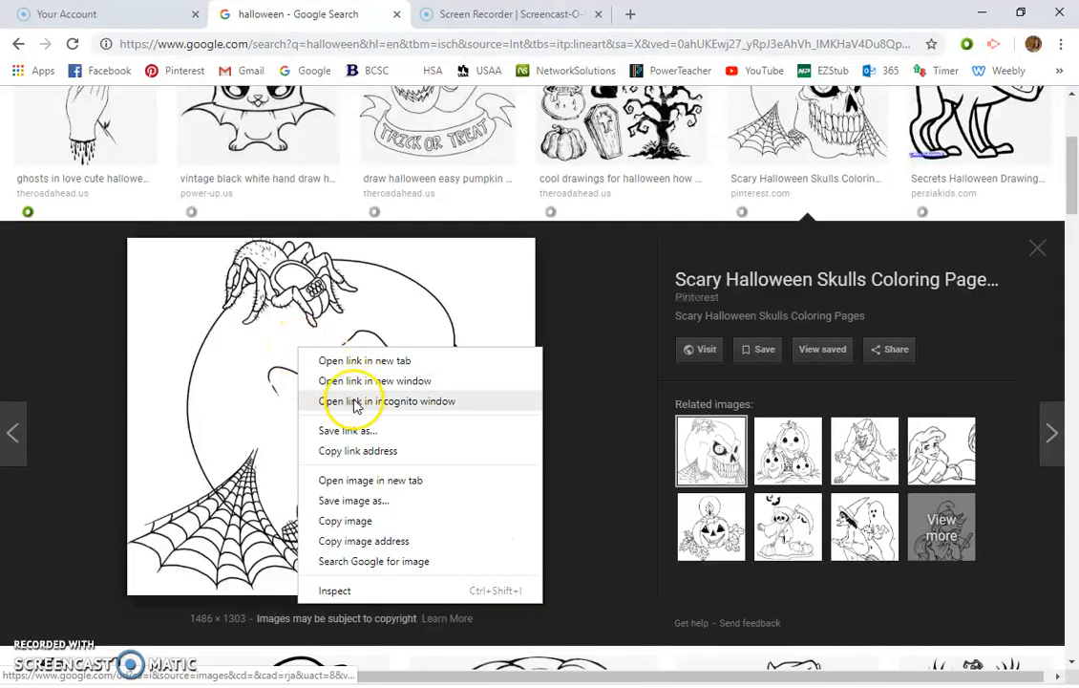
{"action": "left_click", "coordinate": [353, 500]}
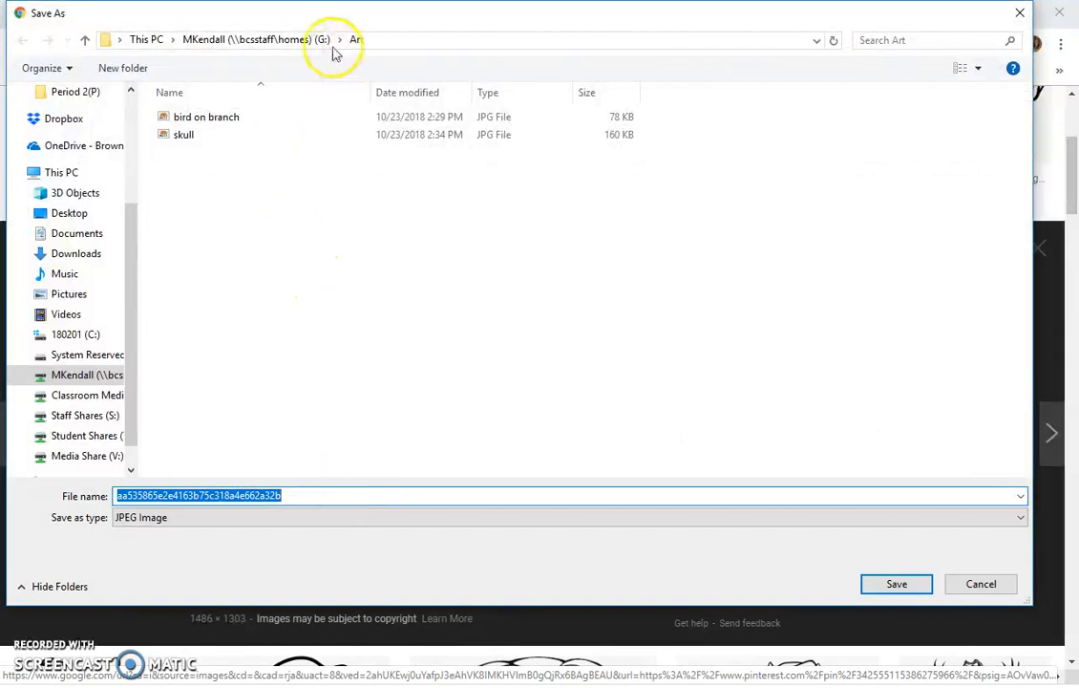
{"action": "left_click", "coordinate": [68, 173]}
{"action": "double_click", "coordinate": [294, 327]}
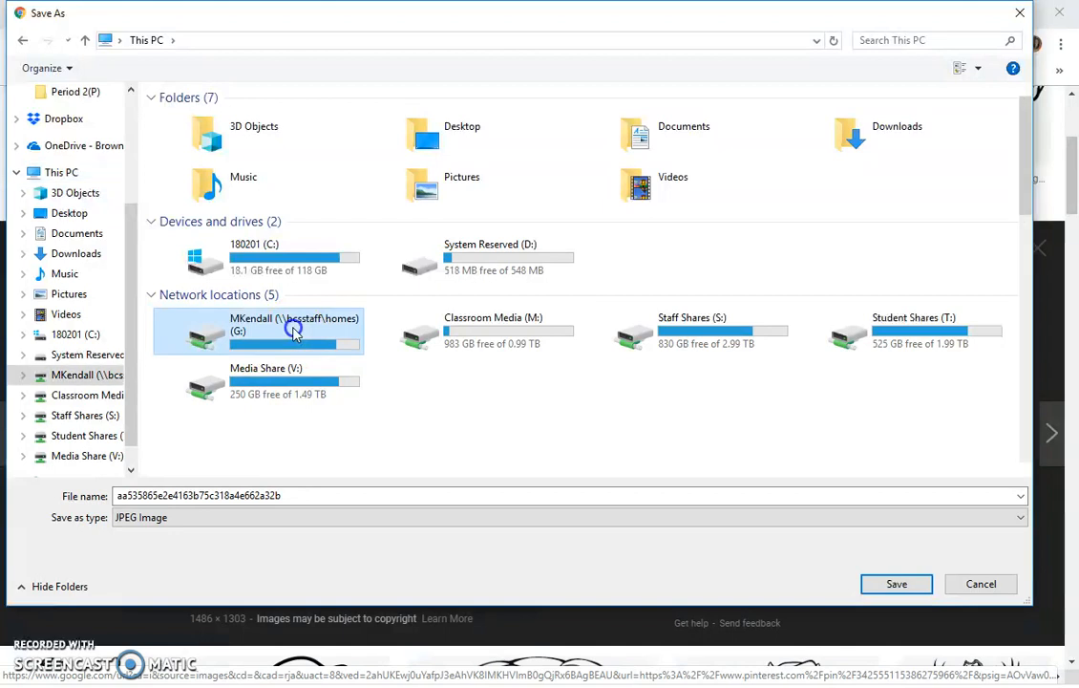
{"action": "double_click", "coordinate": [201, 208]}
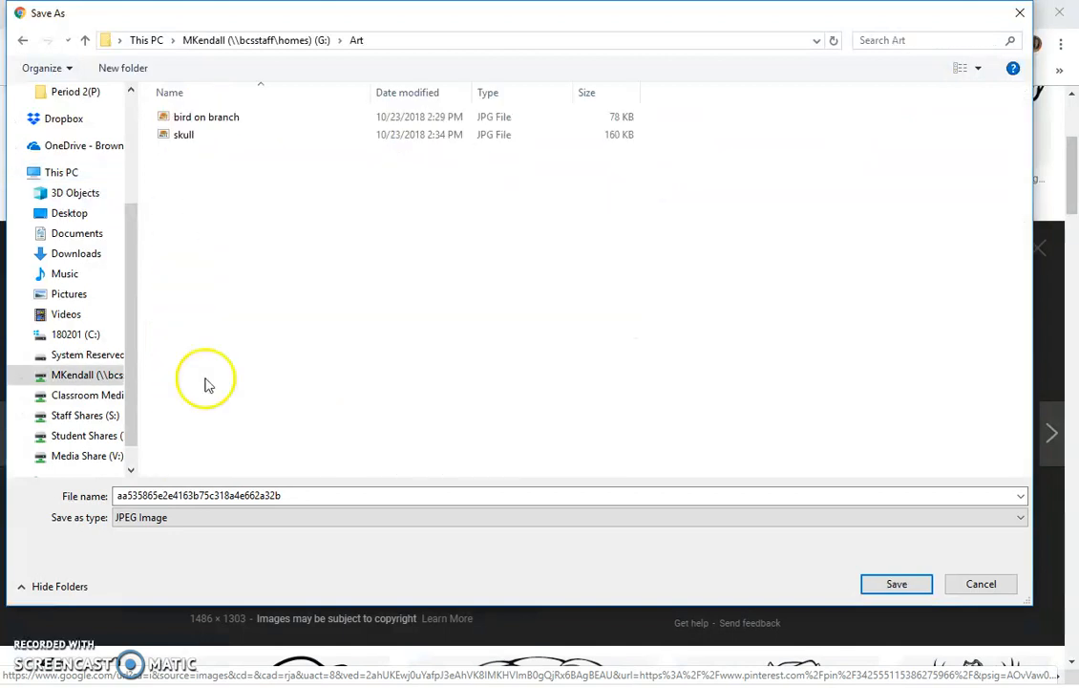
{"action": "left_click", "coordinate": [188, 136]}
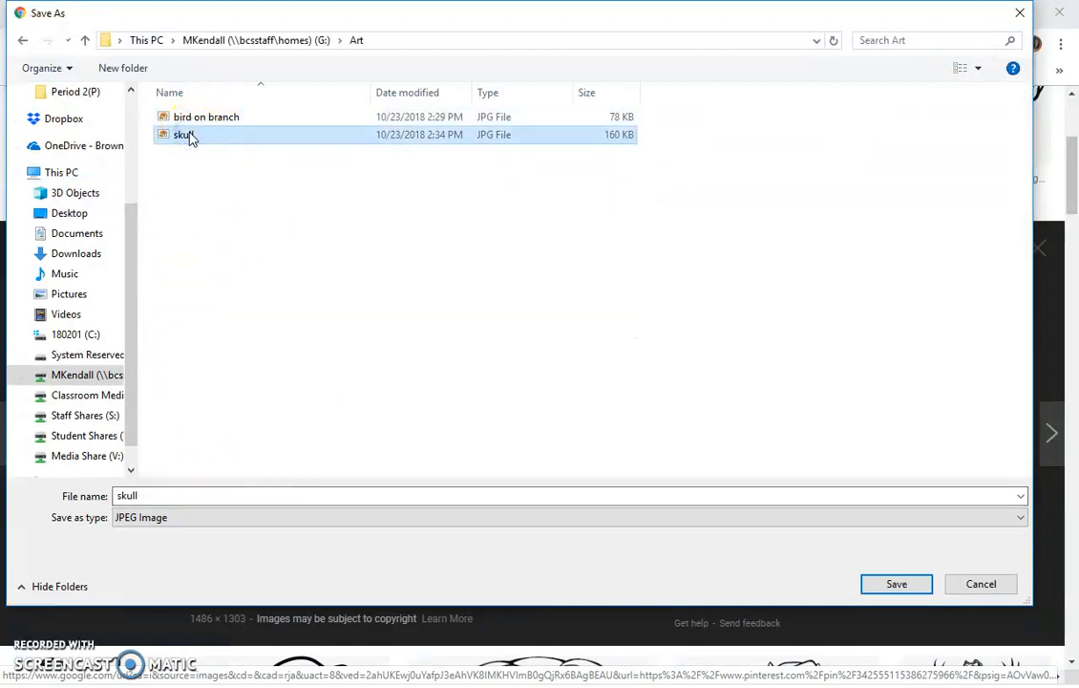
{"action": "left_click", "coordinate": [898, 584]}
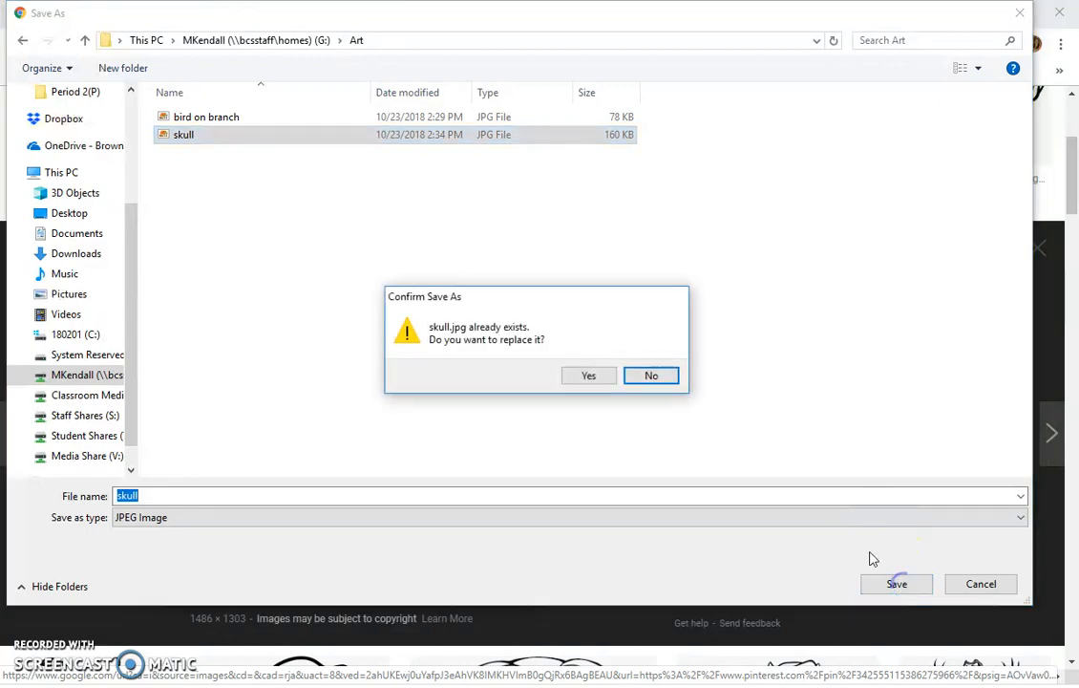
{"action": "left_click", "coordinate": [588, 376]}
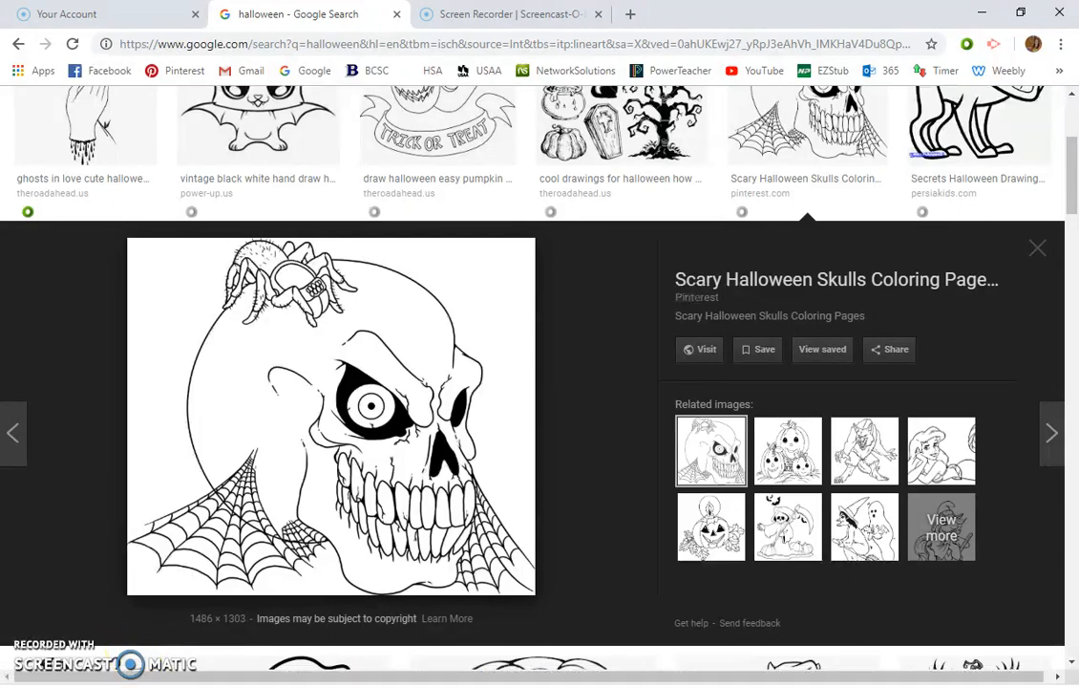
- Switch to Photoshop and open the skull image from the Art folder on the G: home drive
{"action": "left_click", "coordinate": [517, 687]}
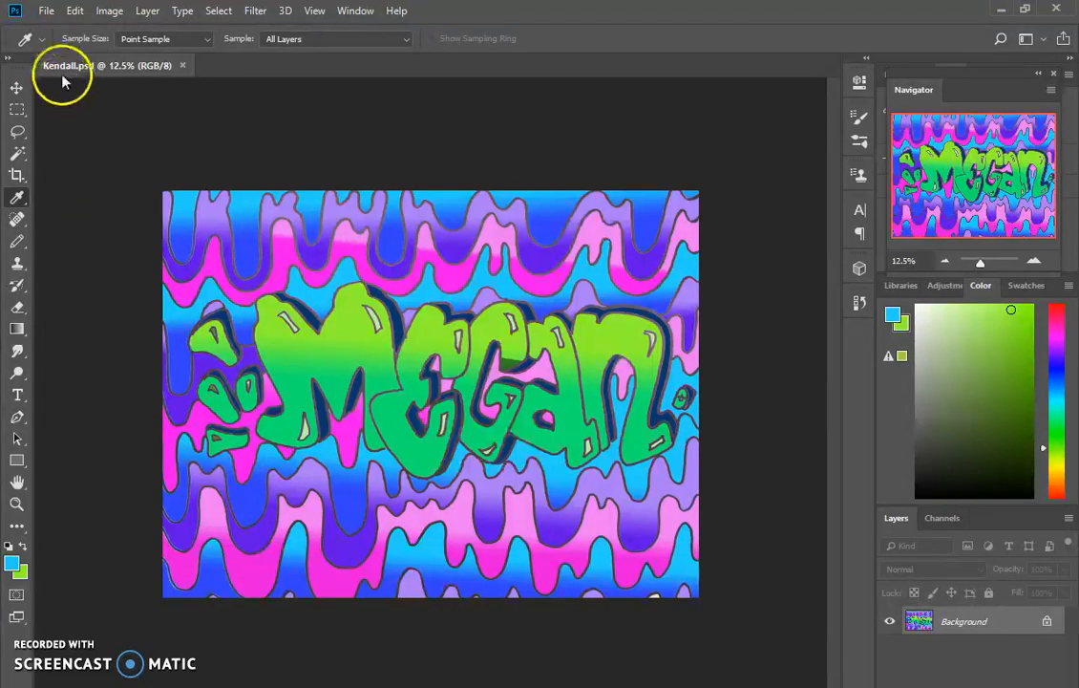
{"action": "left_click", "coordinate": [46, 11]}
{"action": "left_click", "coordinate": [53, 47]}
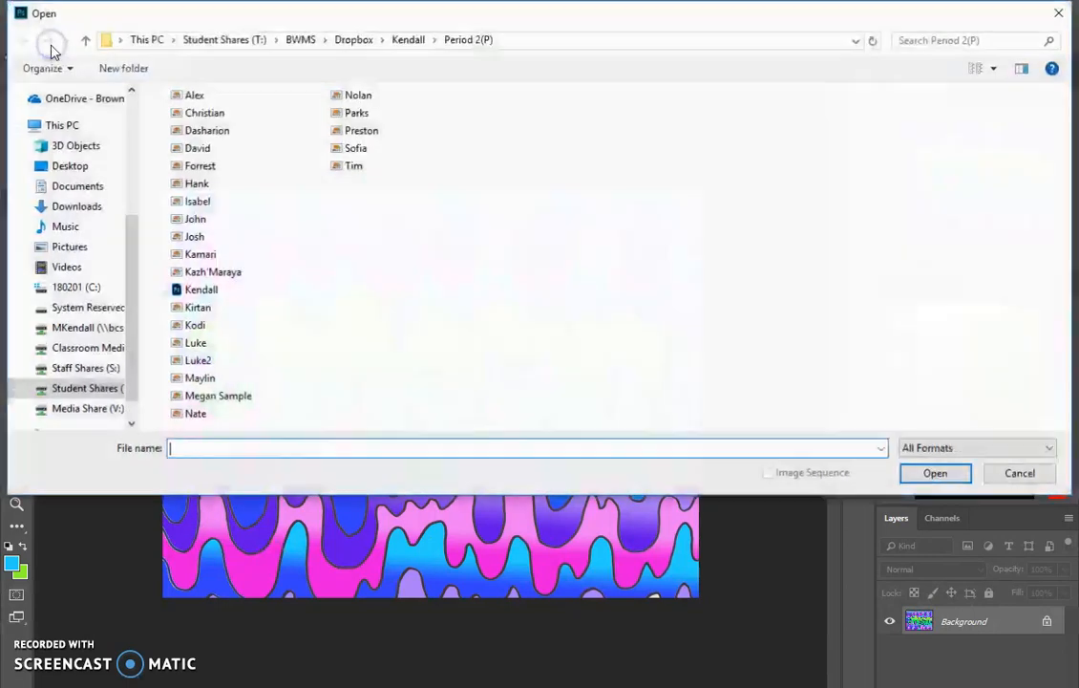
{"action": "left_click", "coordinate": [63, 126]}
{"action": "double_click", "coordinate": [272, 334]}
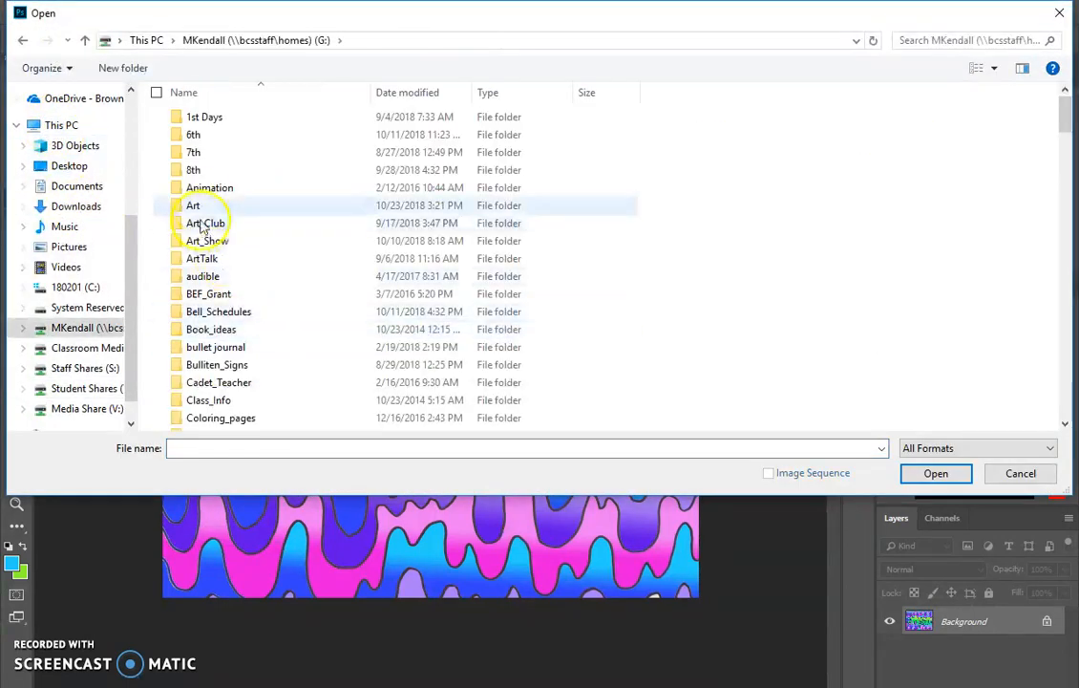
{"action": "double_click", "coordinate": [196, 205]}
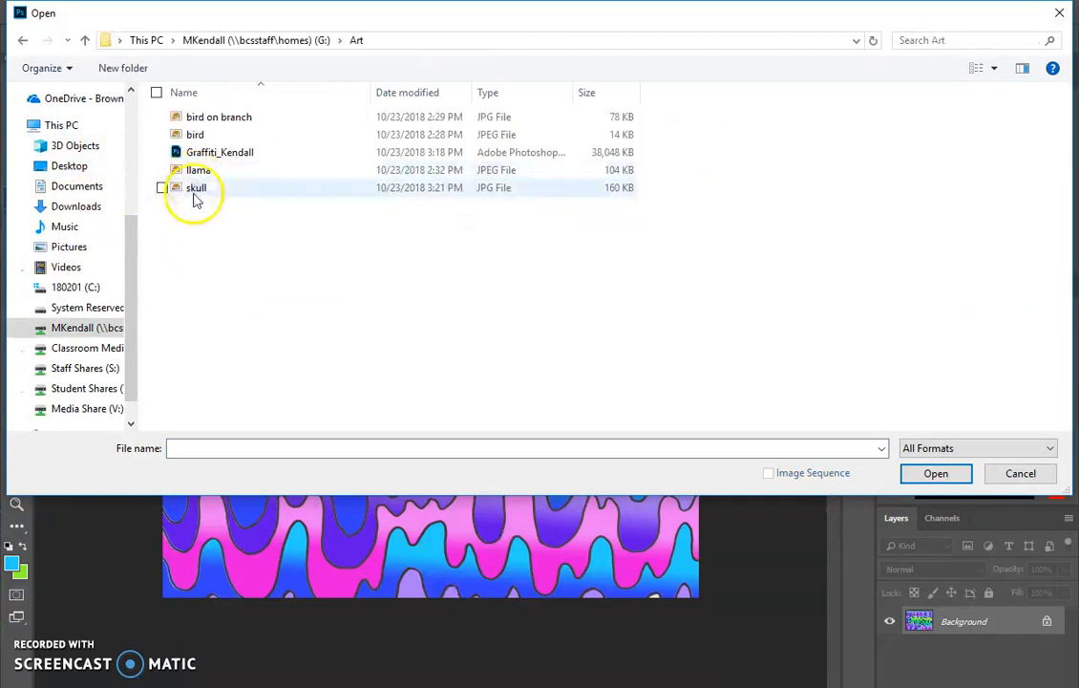
{"action": "left_click", "coordinate": [195, 190]}
{"action": "left_click", "coordinate": [936, 475]}
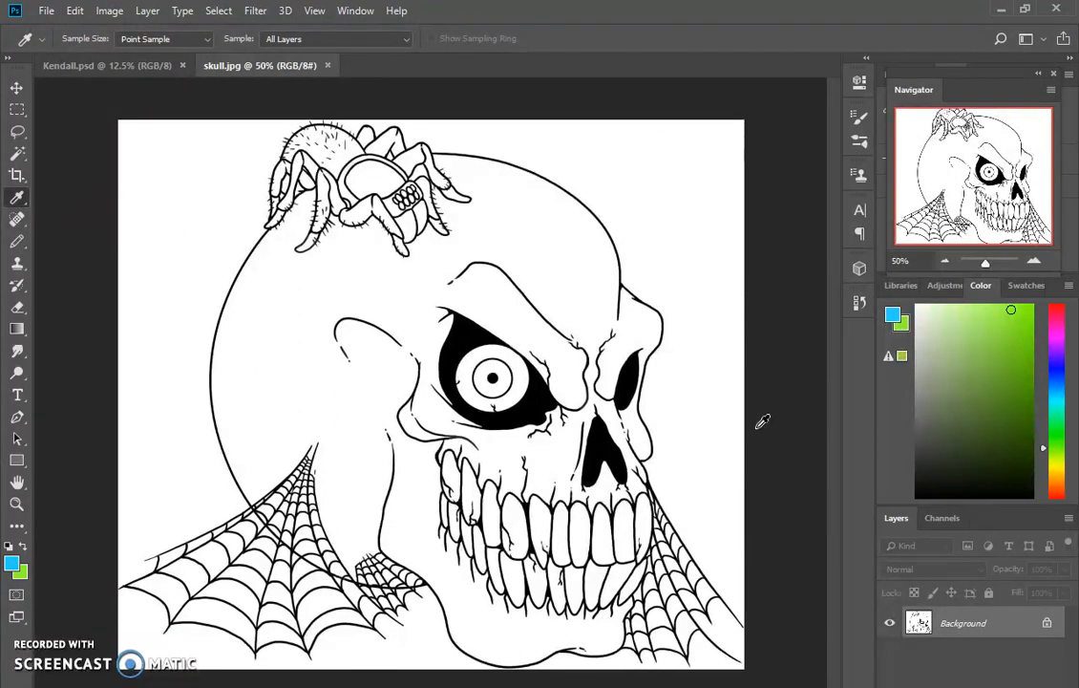
- Convert the skull image to CMYK Color mode, accepting the default profile
{"action": "left_click", "coordinate": [110, 11]}
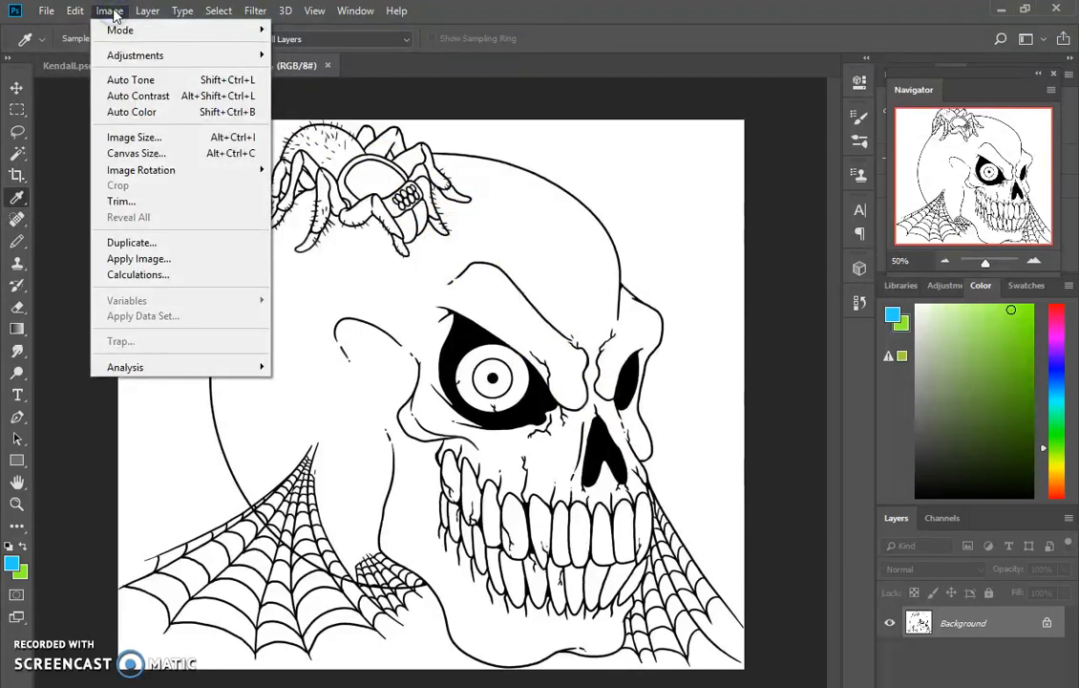
{"action": "left_click", "coordinate": [119, 31]}
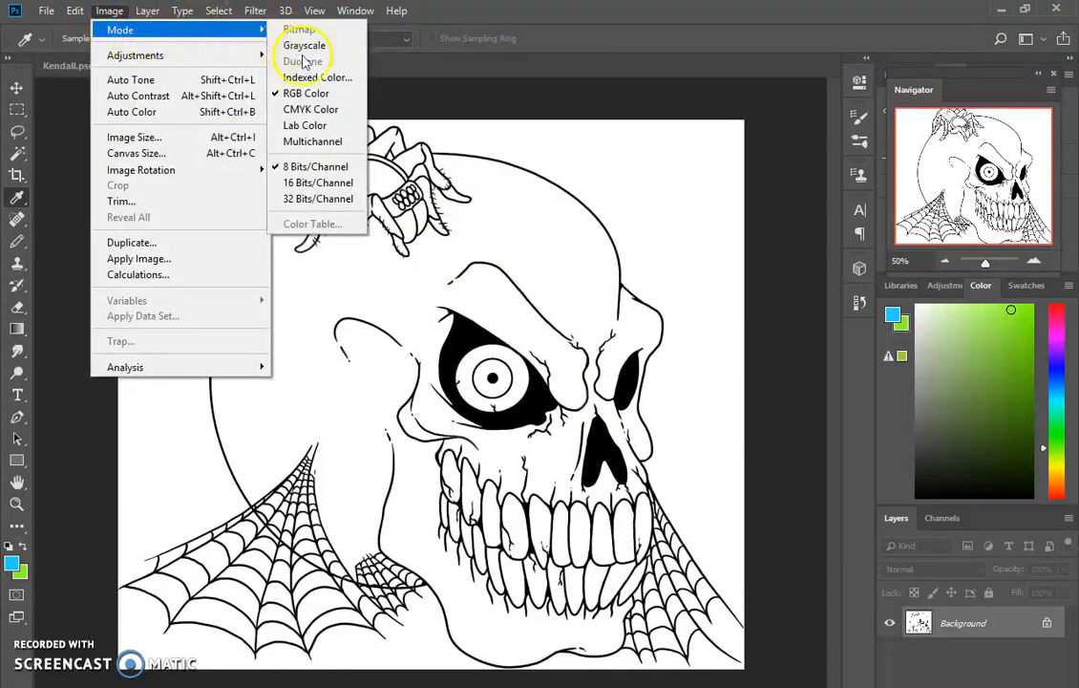
{"action": "left_click", "coordinate": [312, 108]}
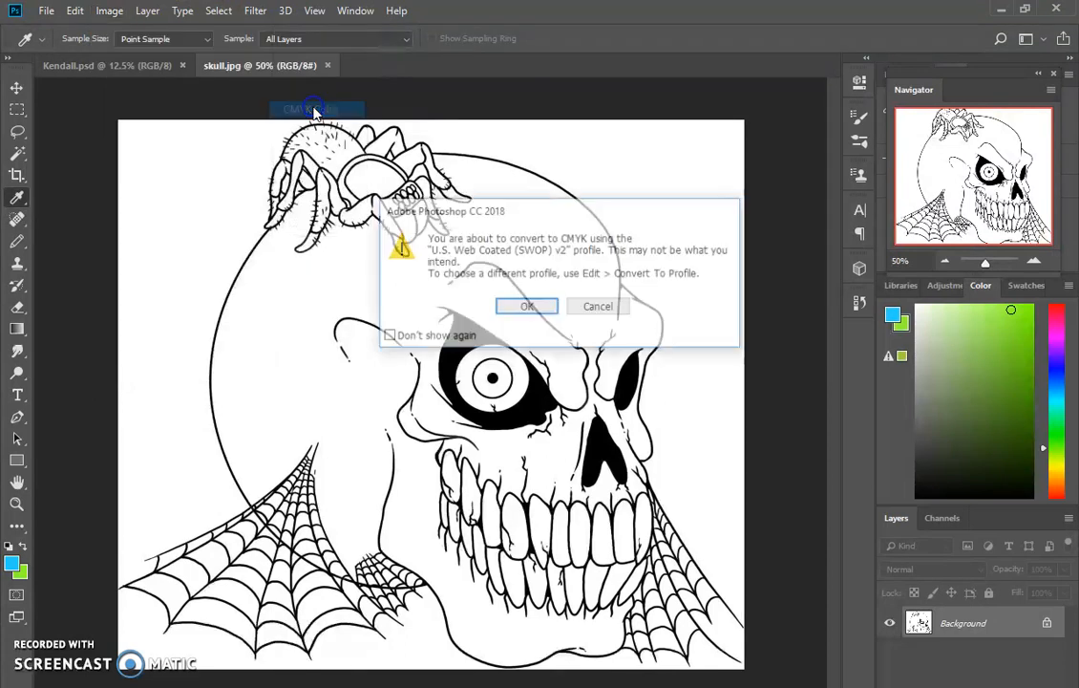
{"action": "left_click", "coordinate": [518, 306]}
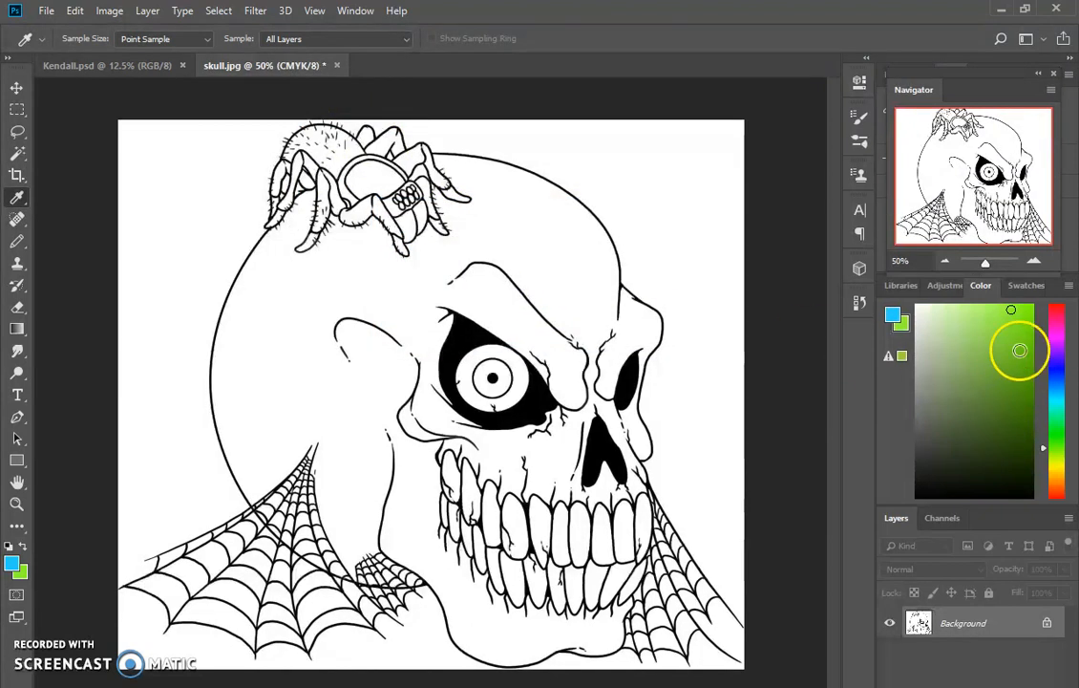
- Select all the white background areas around the skull, spider and cobwebs with the Magic Wand
{"action": "left_click", "coordinate": [16, 153]}
{"action": "left_click", "coordinate": [212, 198]}
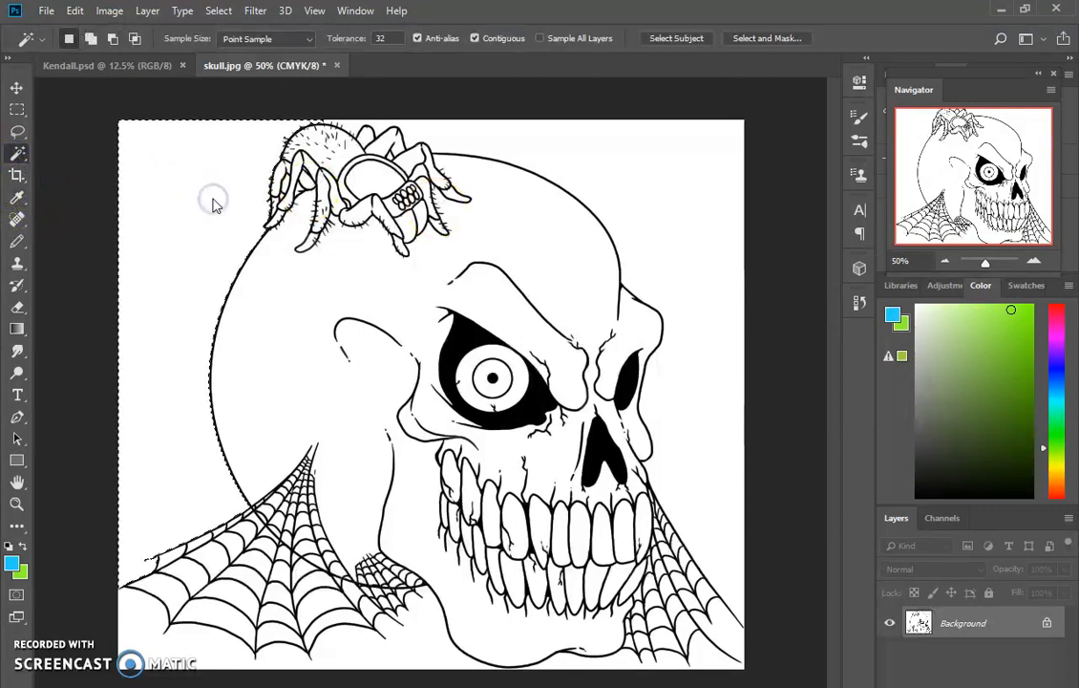
{"action": "left_click", "coordinate": [216, 186]}
{"action": "left_click", "coordinate": [554, 283]}
{"action": "left_click", "coordinate": [681, 180], "text": "shift"}
{"action": "left_click", "coordinate": [712, 585], "text": "shift"}
{"action": "left_click", "coordinate": [714, 658], "text": "shift"}
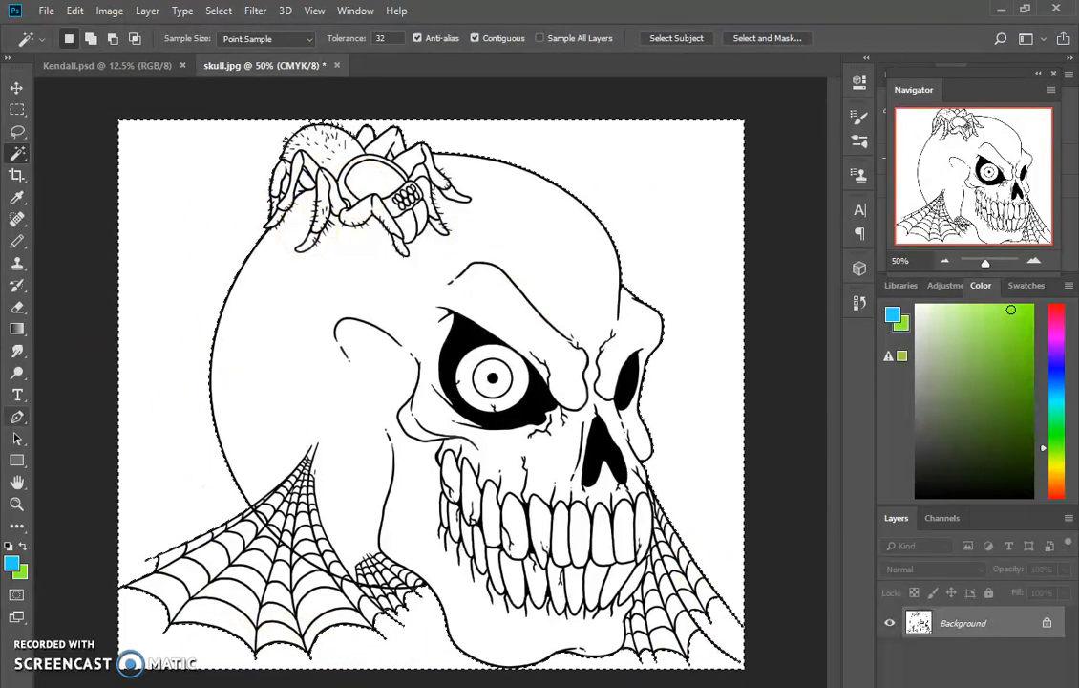
- Pick a bright orange, make it the foreground color and fill the selected background with it
{"action": "left_click", "coordinate": [1056, 316]}
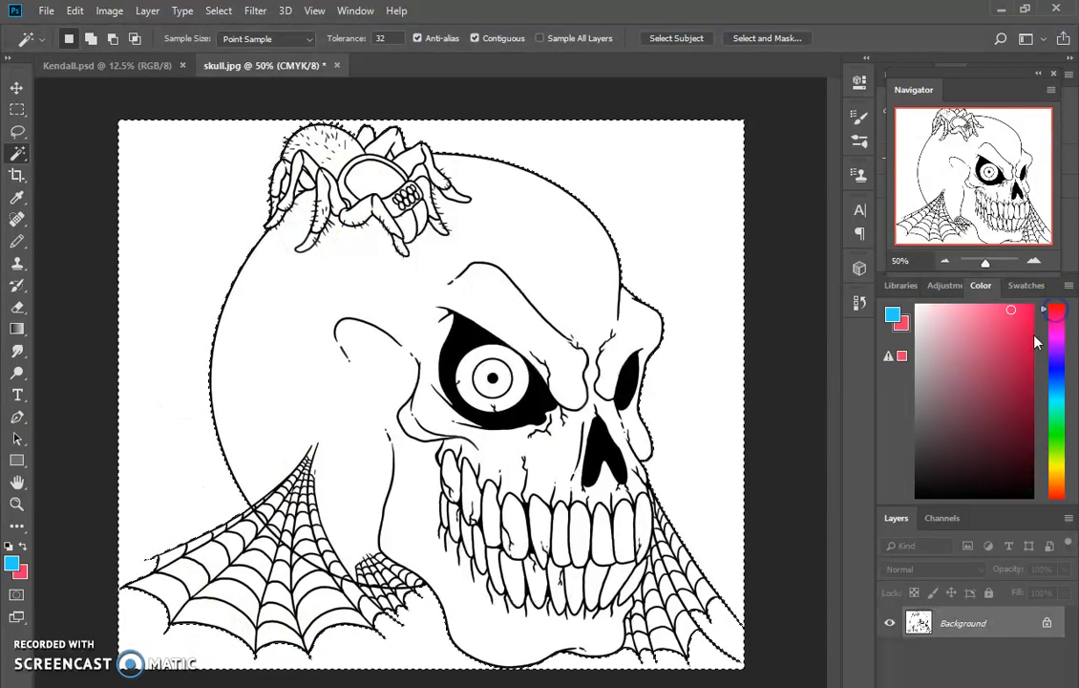
{"action": "left_click", "coordinate": [1055, 478]}
{"action": "left_click", "coordinate": [1025, 341]}
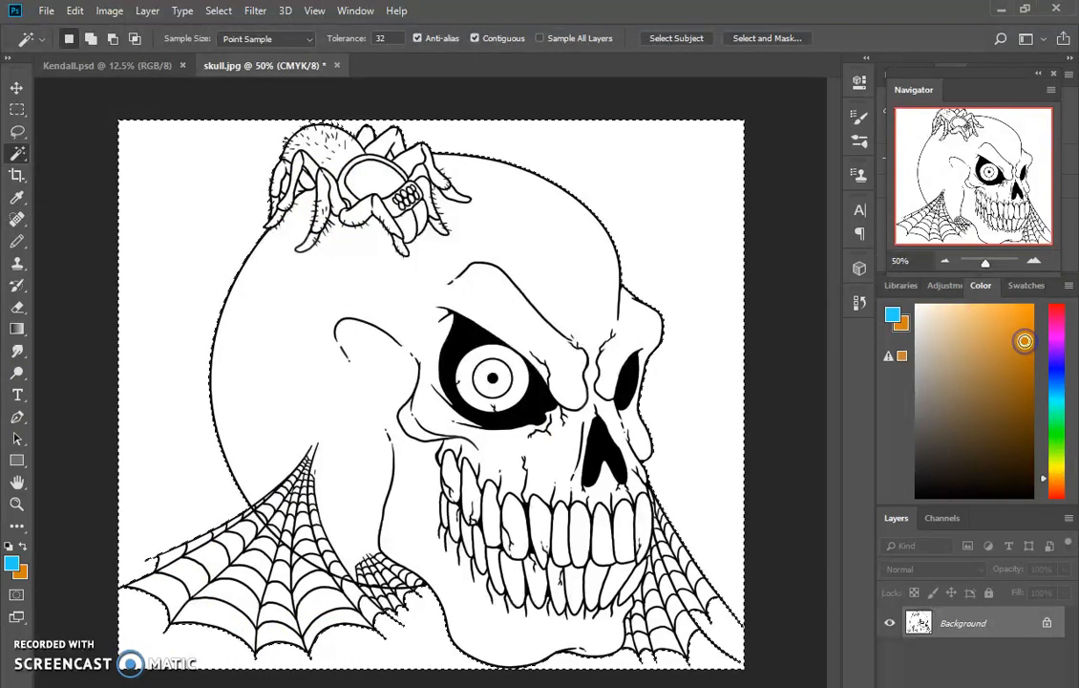
{"action": "left_click", "coordinate": [1028, 316]}
{"action": "left_click", "coordinate": [1053, 480]}
{"action": "left_click", "coordinate": [1017, 306]}
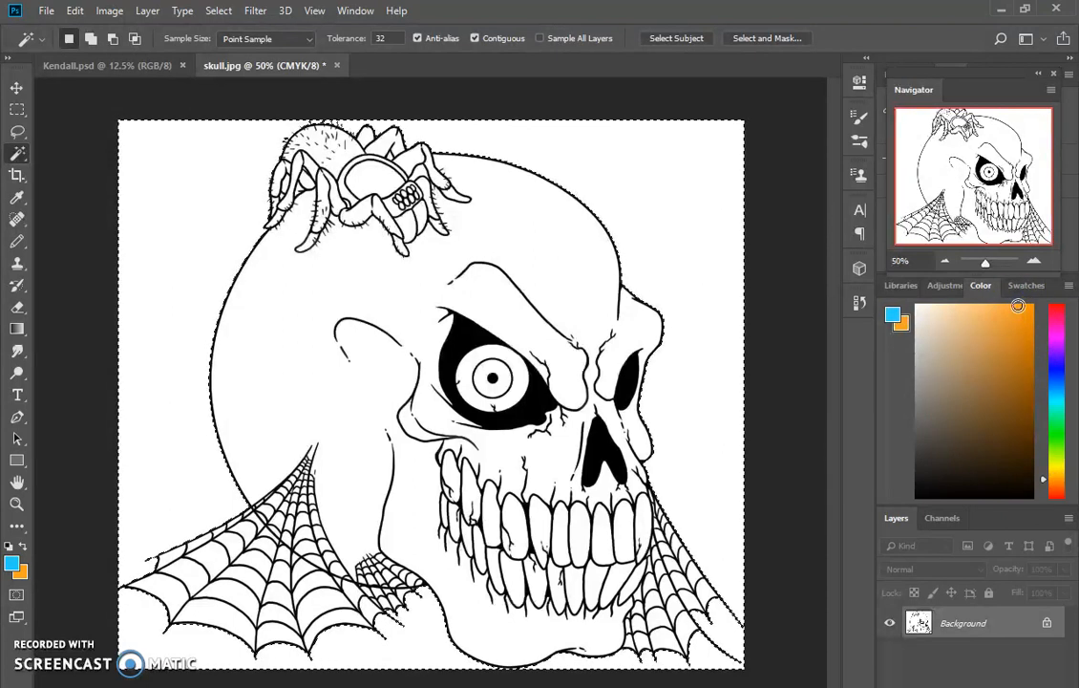
{"action": "key", "text": "x"}
{"action": "key", "text": "shift+F5"}
{"action": "key", "text": "Return"}
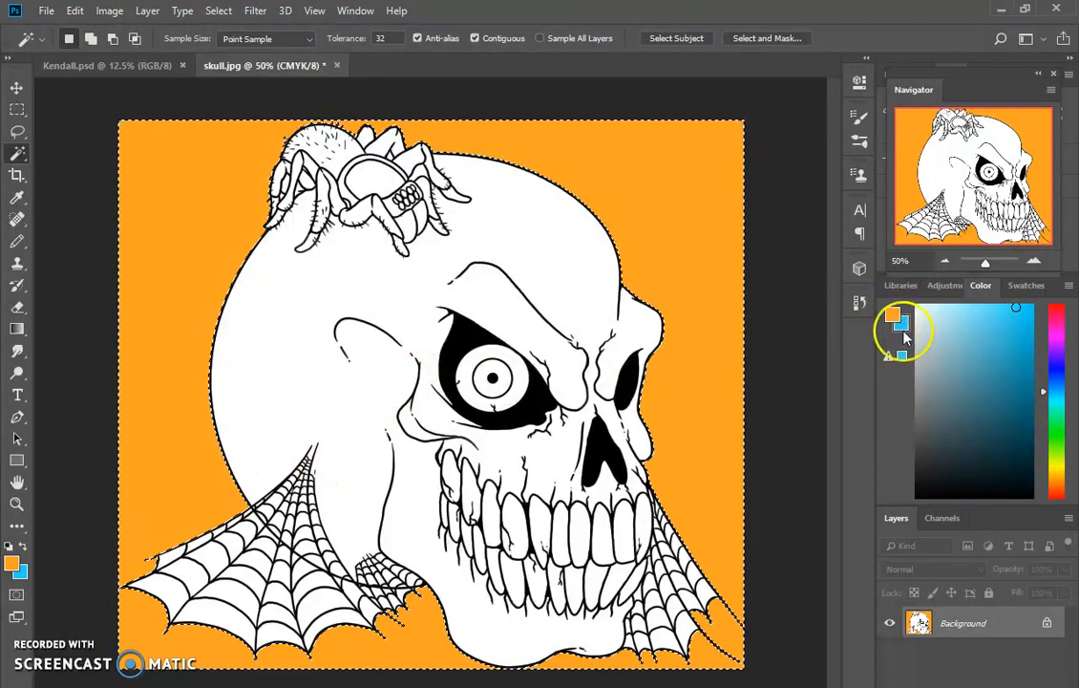
- Try a linear gradient from the orange foreground to a dark brown background color across the selected background
{"action": "left_click", "coordinate": [1052, 480]}
{"action": "left_click", "coordinate": [1021, 385]}
{"action": "left_click", "coordinate": [16, 328]}
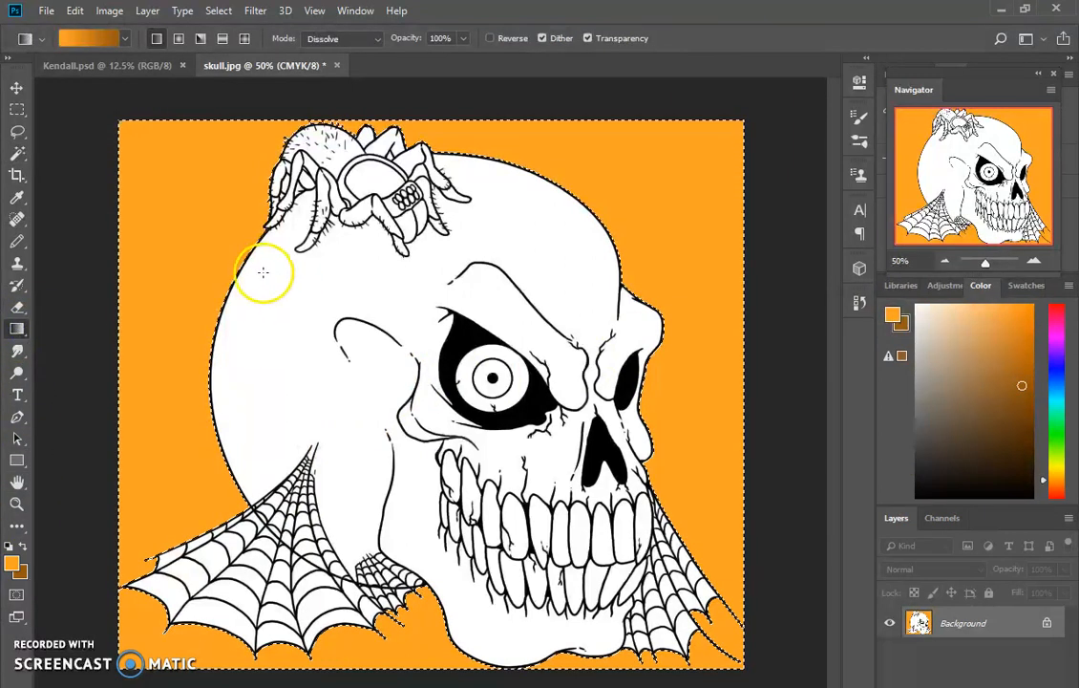
{"action": "left_click_drag", "start_coordinate": [179, 427], "coordinate": [178, 436]}
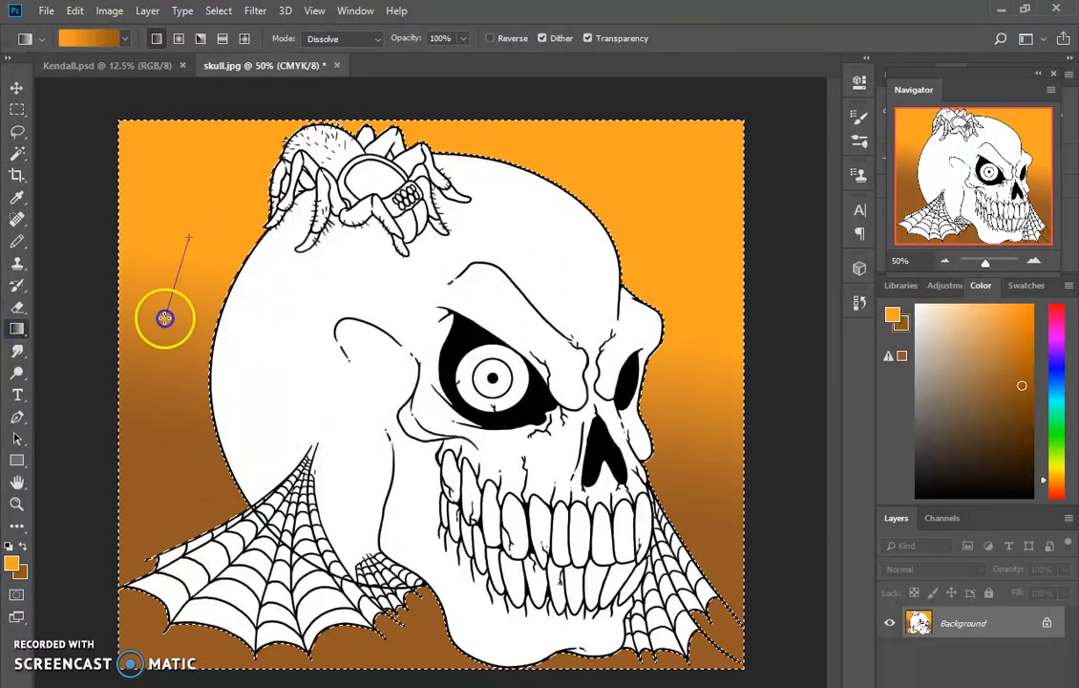
{"action": "left_click_drag", "start_coordinate": [152, 532], "coordinate": [151, 532]}
{"action": "left_click_drag", "start_coordinate": [196, 366], "coordinate": [195, 388]}
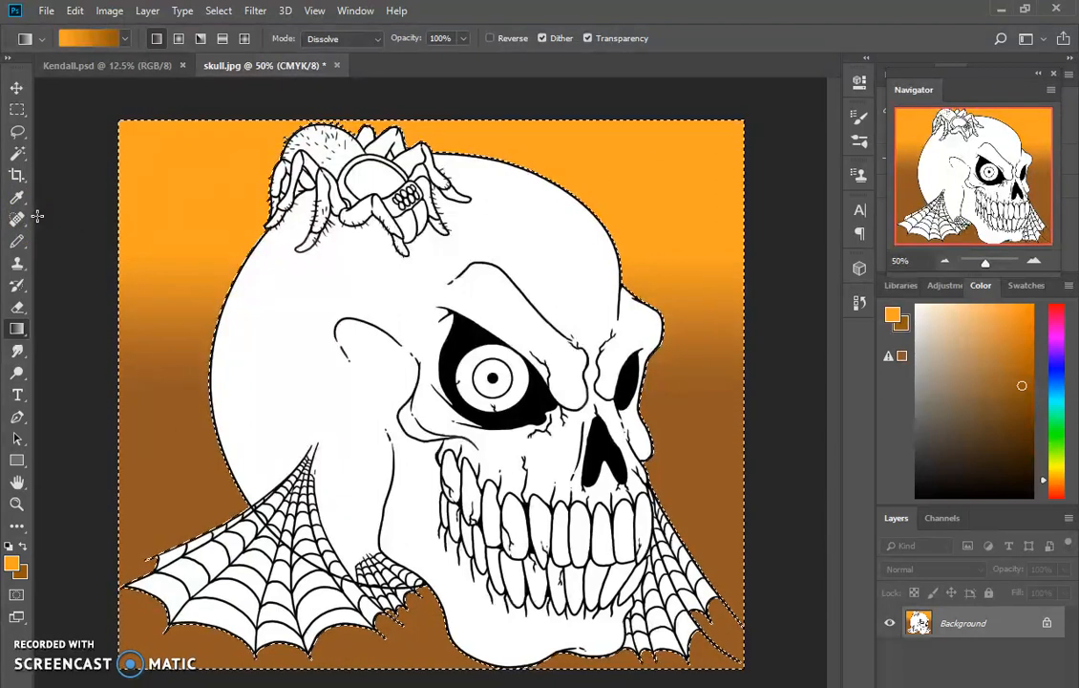
{"action": "left_click", "coordinate": [426, 283]}
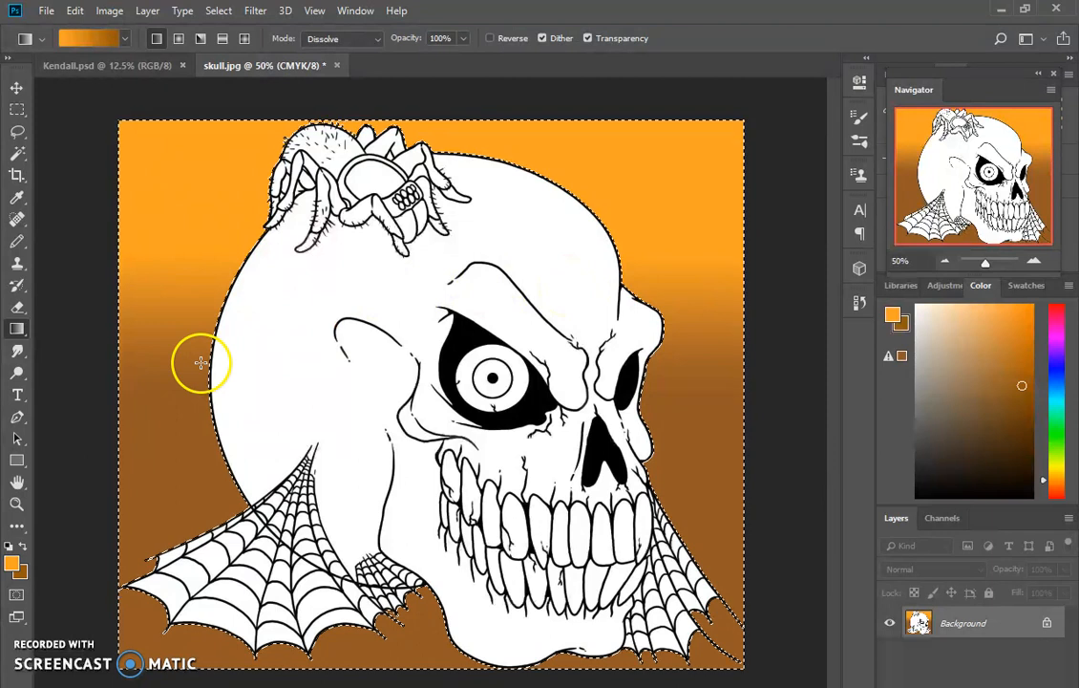
- Set the foreground color to near-white and the background color to a light gray for the Gradient tool
{"action": "left_click", "coordinate": [14, 563]}
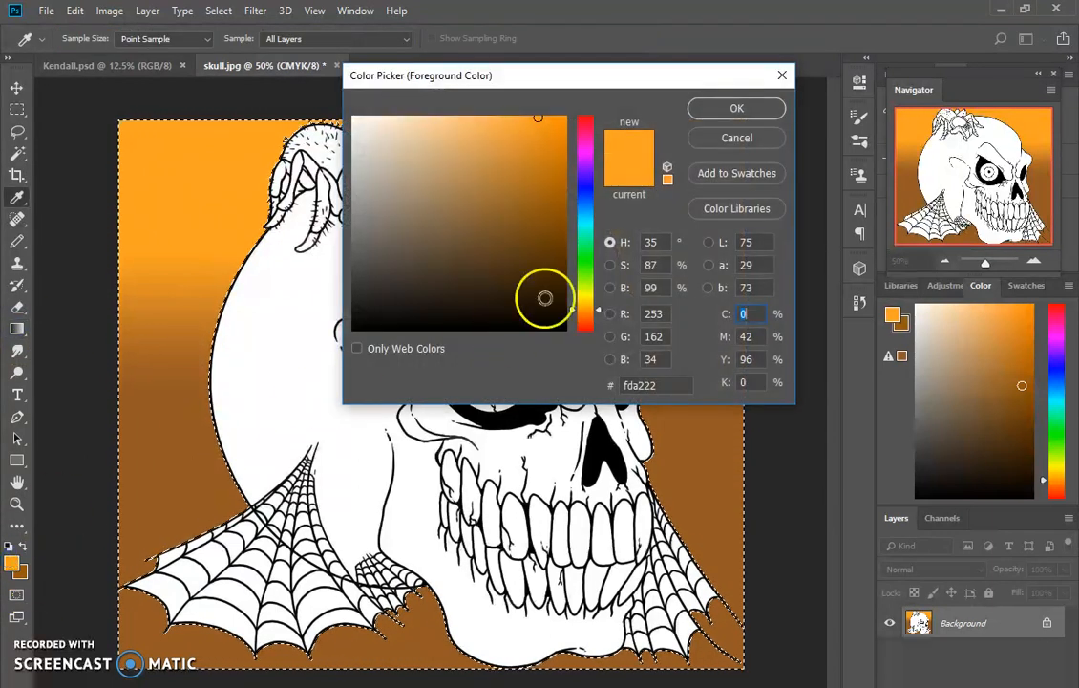
{"action": "left_click", "coordinate": [355, 118]}
{"action": "left_click", "coordinate": [720, 108]}
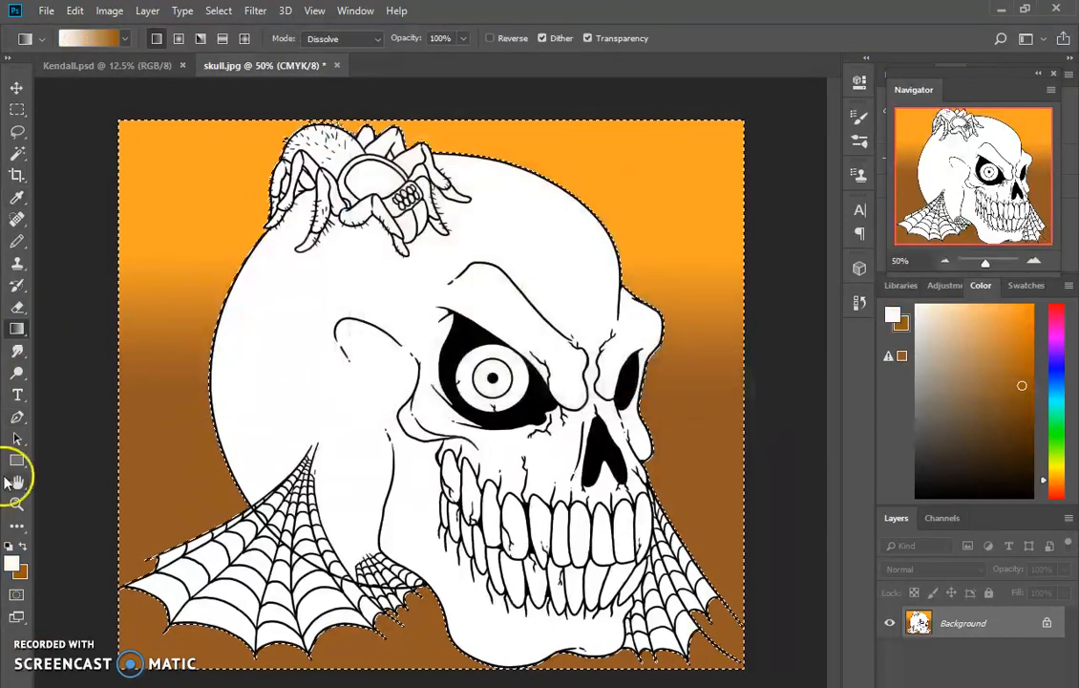
{"action": "left_click", "coordinate": [21, 571]}
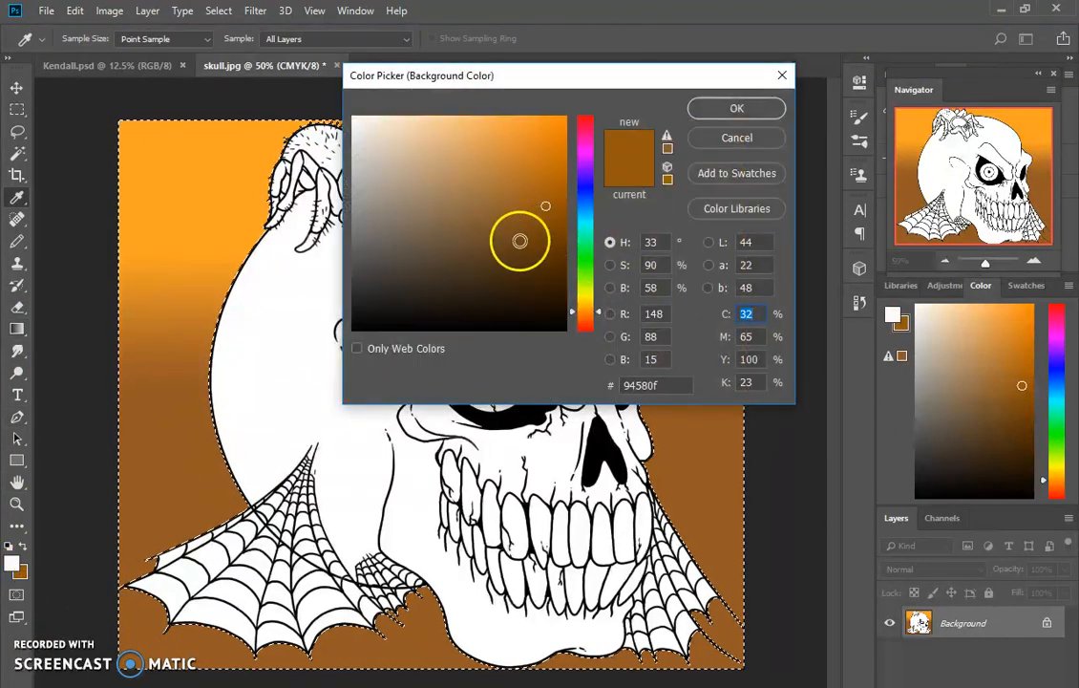
{"action": "left_click", "coordinate": [362, 184]}
{"action": "left_click", "coordinate": [736, 108]}
{"action": "left_click", "coordinate": [19, 323]}
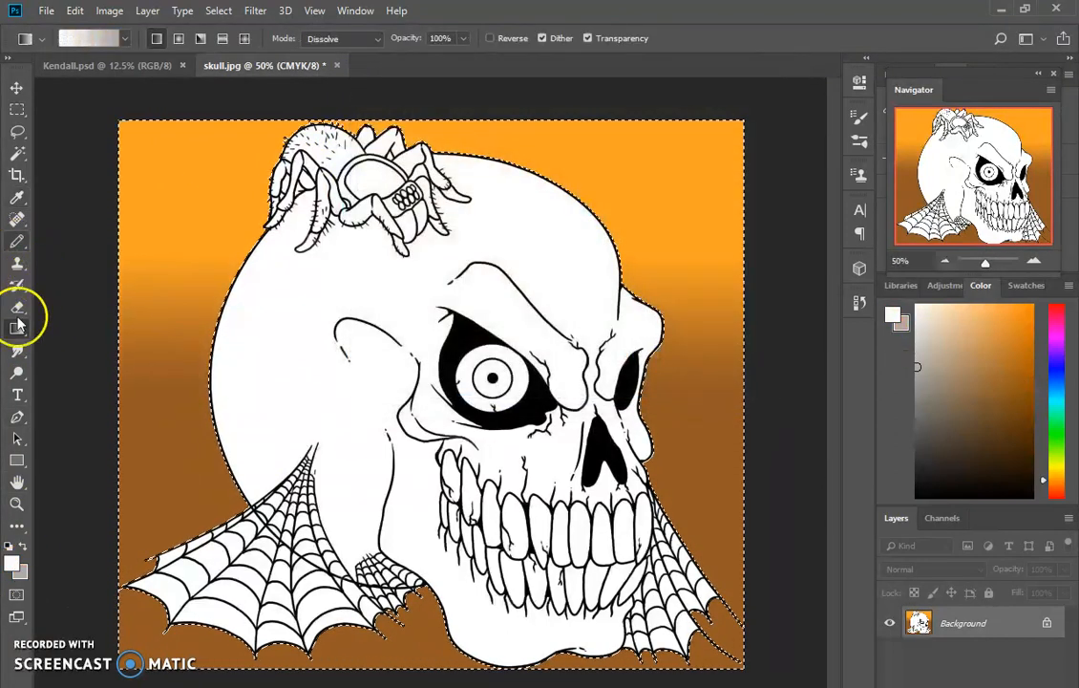
- Try the white-to-gray gradient on the background around the skull, and revert the image to its orange Fill state in the history
{"action": "left_click_drag", "start_coordinate": [212, 316], "coordinate": [355, 419]}
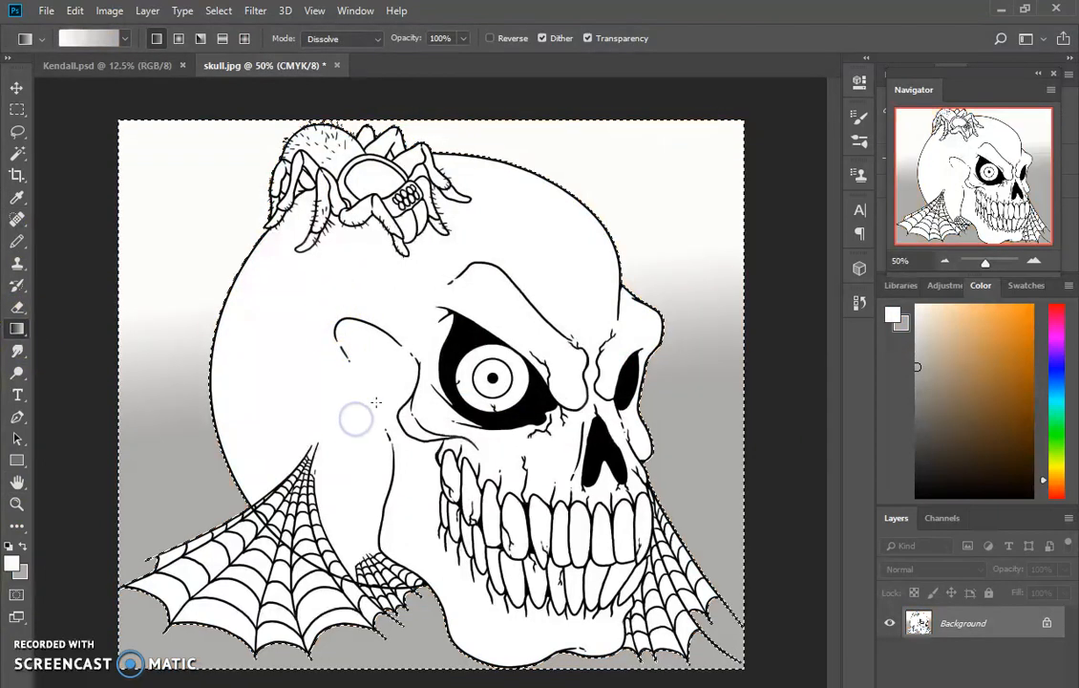
{"action": "key", "text": "ctrl+s"}
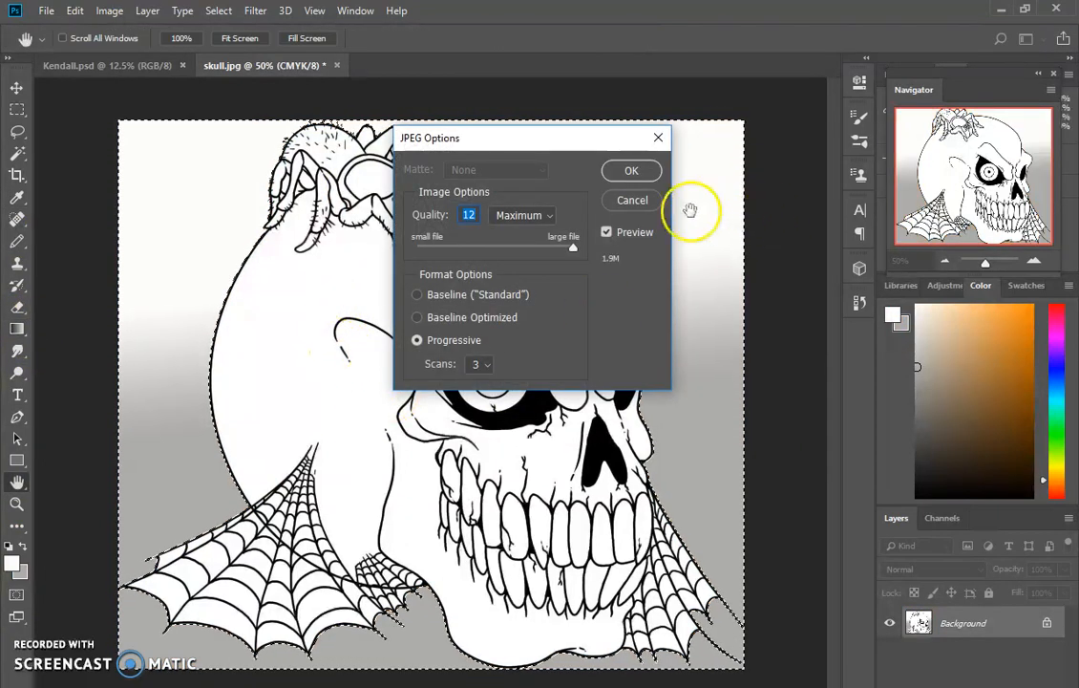
{"action": "left_click", "coordinate": [640, 202]}
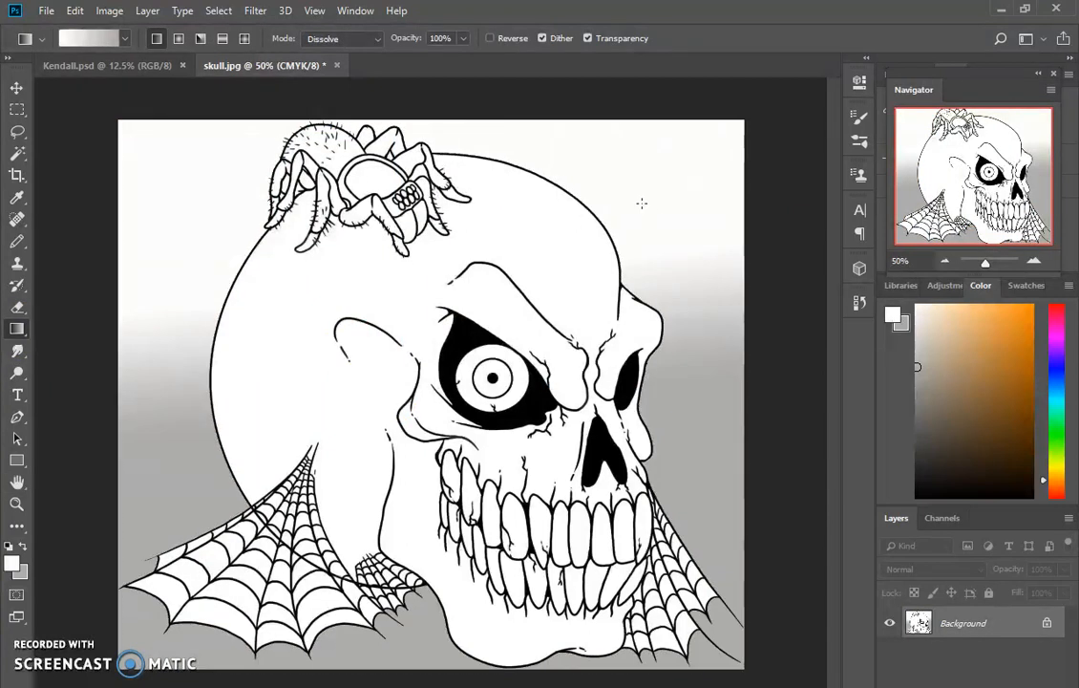
{"action": "key", "text": "ctrl+d"}
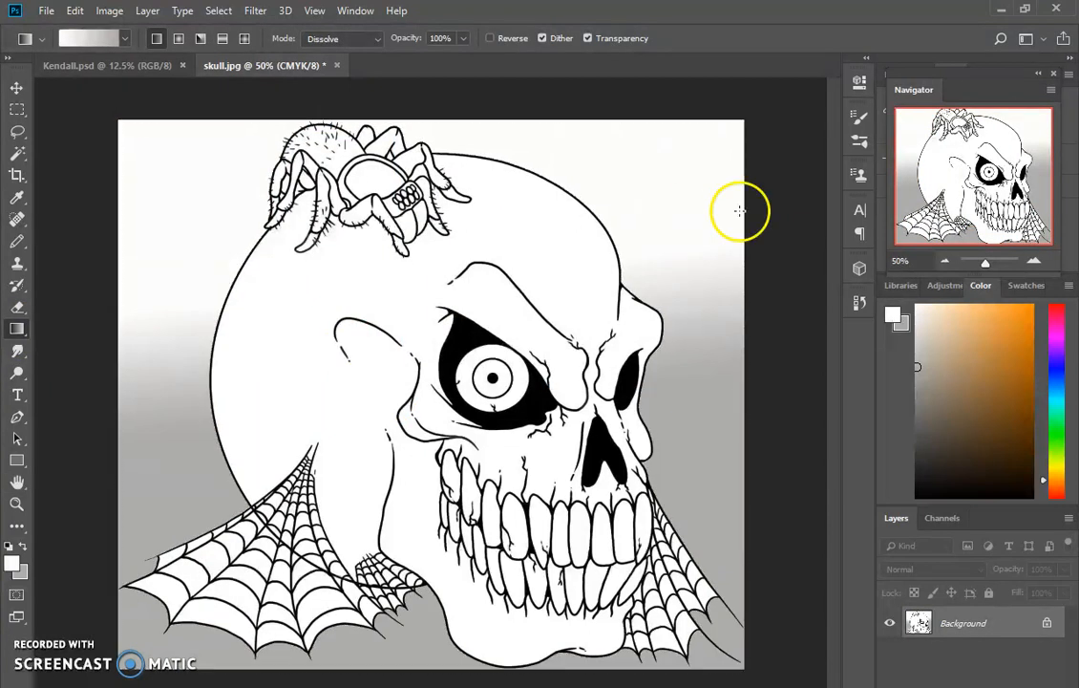
{"action": "left_click", "coordinate": [860, 303]}
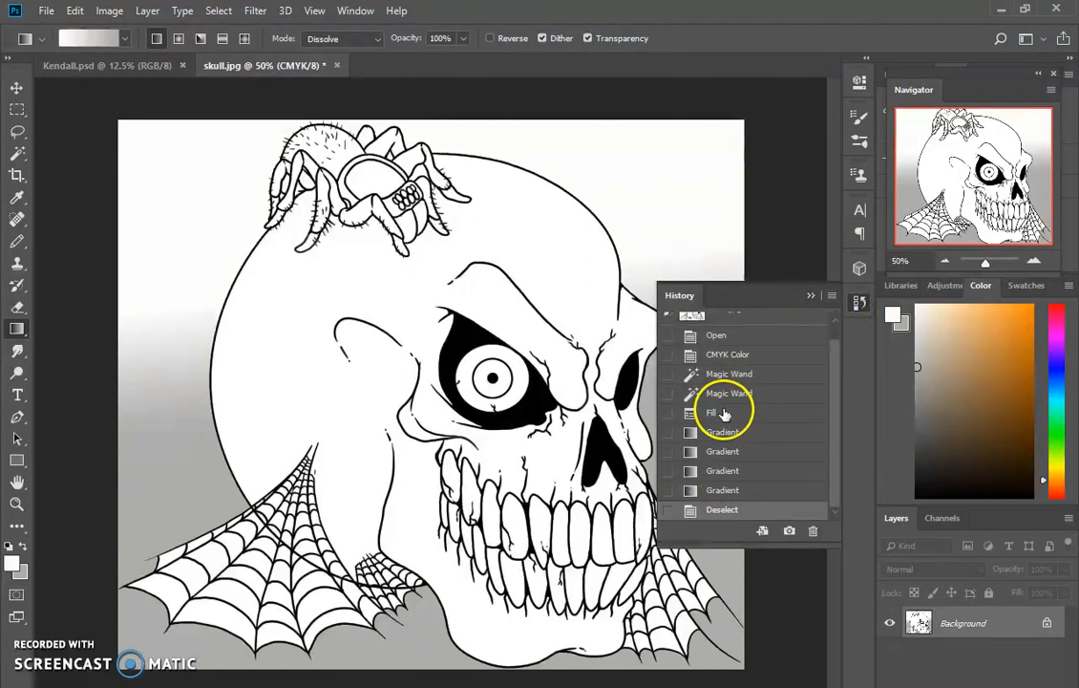
{"action": "left_click", "coordinate": [723, 413]}
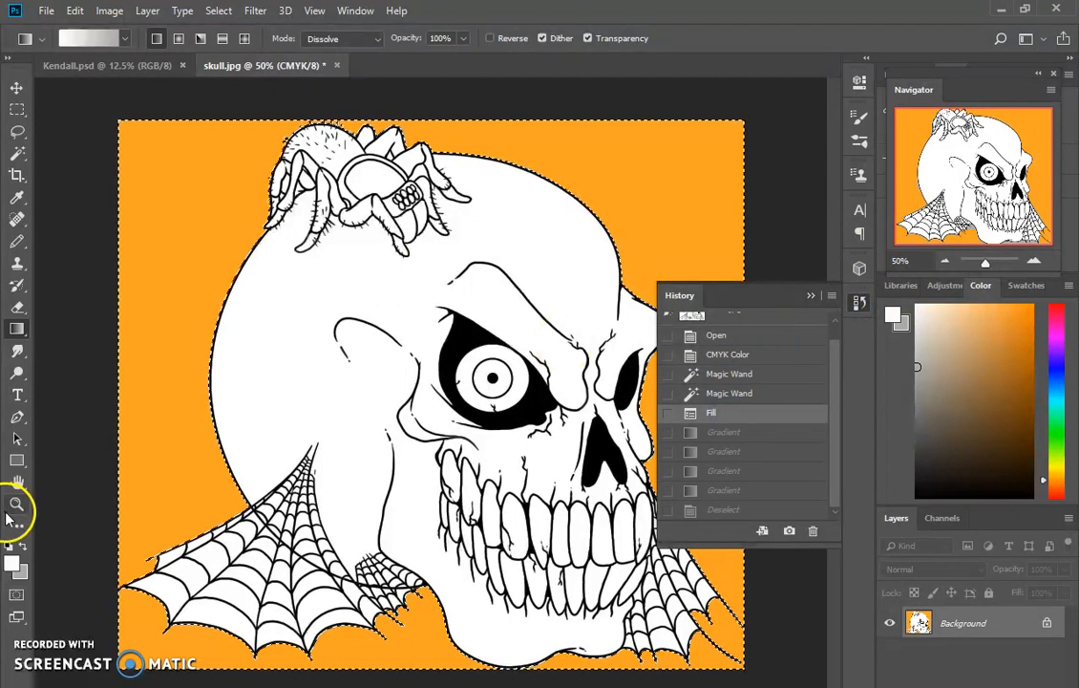
- Select the skull's white area with the Magic Wand, shade it with a white-to-gray gradient running downward, and deselect it
{"action": "left_click", "coordinate": [19, 154]}
{"action": "left_click", "coordinate": [385, 283]}
{"action": "left_click", "coordinate": [32, 463]}
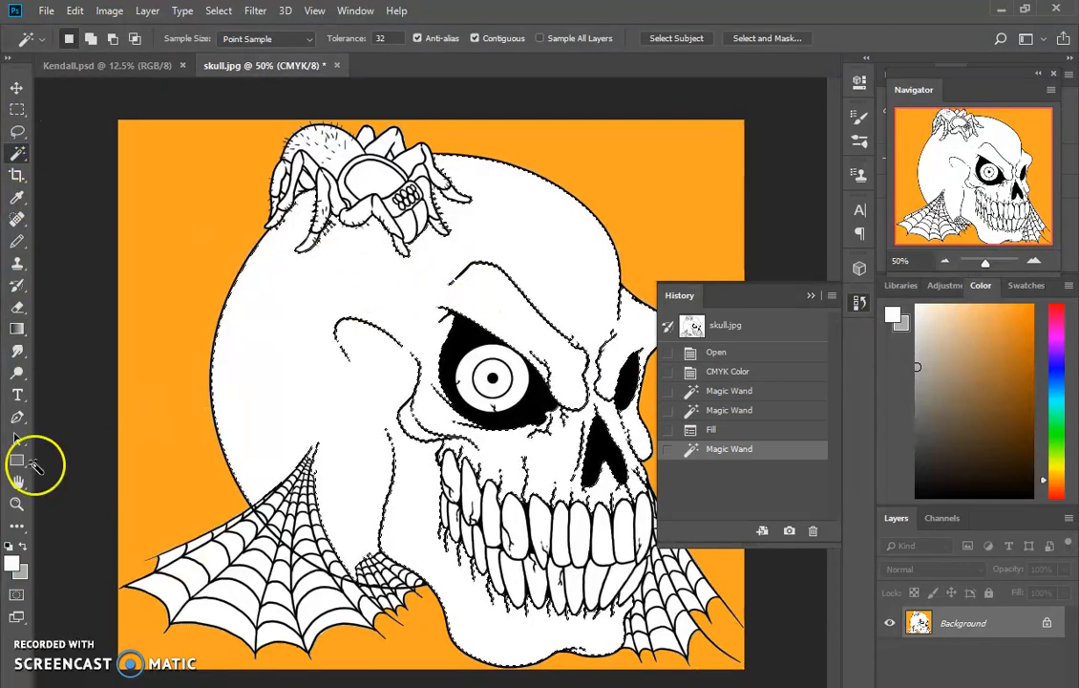
{"action": "left_click", "coordinate": [17, 328]}
{"action": "left_click_drag", "start_coordinate": [358, 290], "coordinate": [384, 382]}
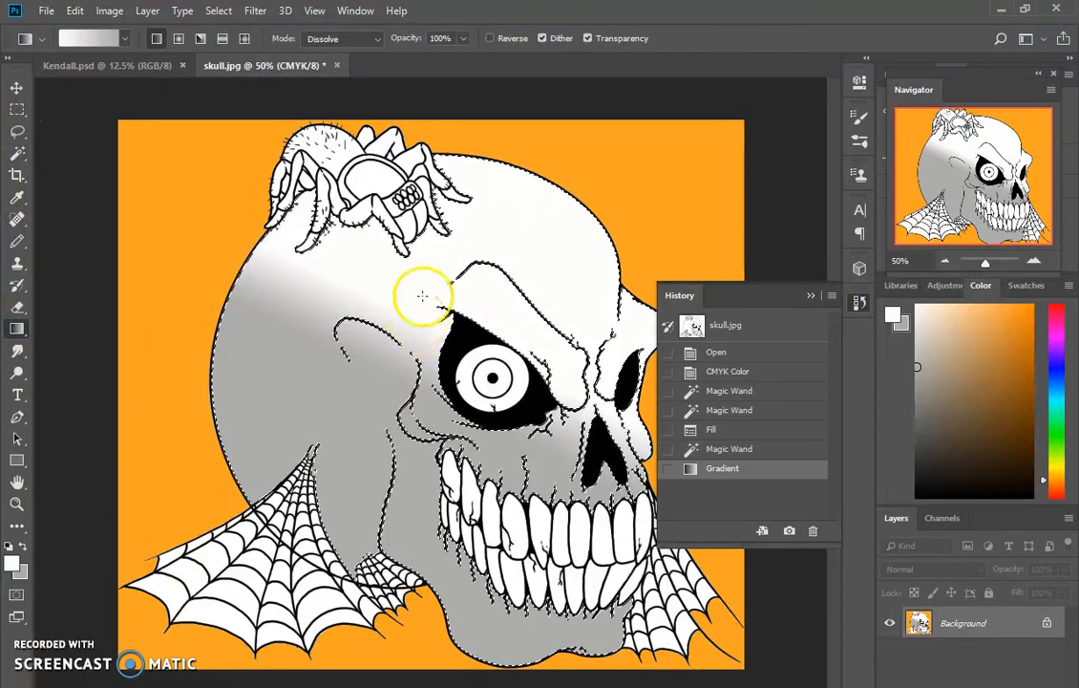
{"action": "left_click_drag", "start_coordinate": [422, 296], "coordinate": [422, 386]}
{"action": "mouse_move", "coordinate": [492, 242]}
{"action": "left_mouse_down"}
{"action": "mouse_move", "coordinate": [465, 269]}
{"action": "mouse_move", "coordinate": [460, 381]}
{"action": "left_mouse_up"}
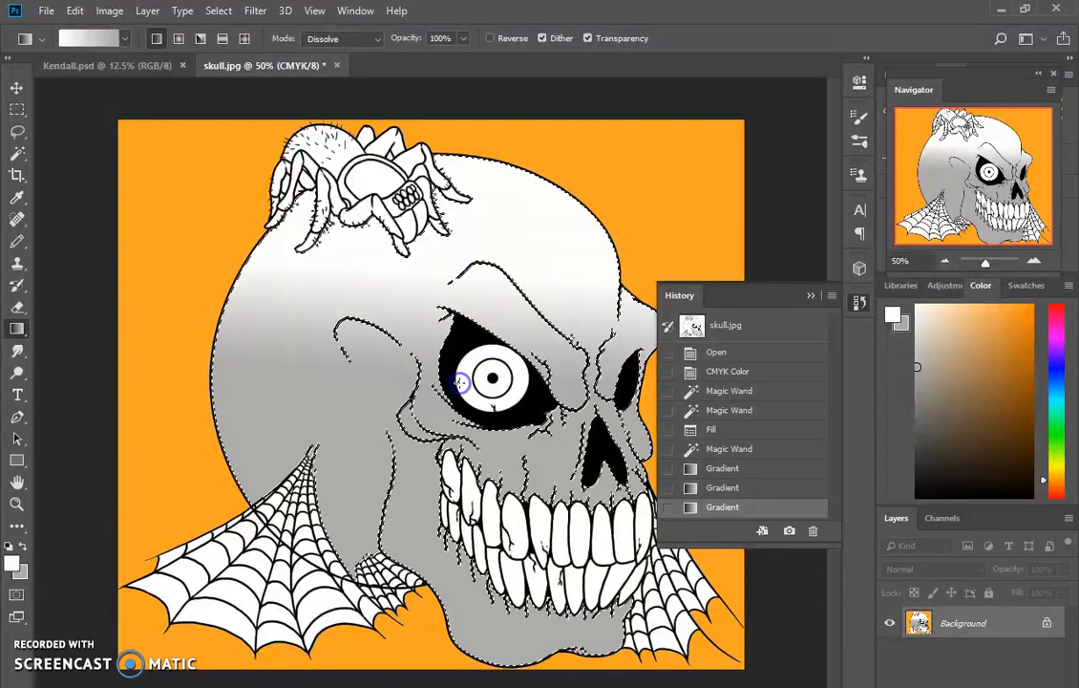
{"action": "key", "text": "ctrl+d"}
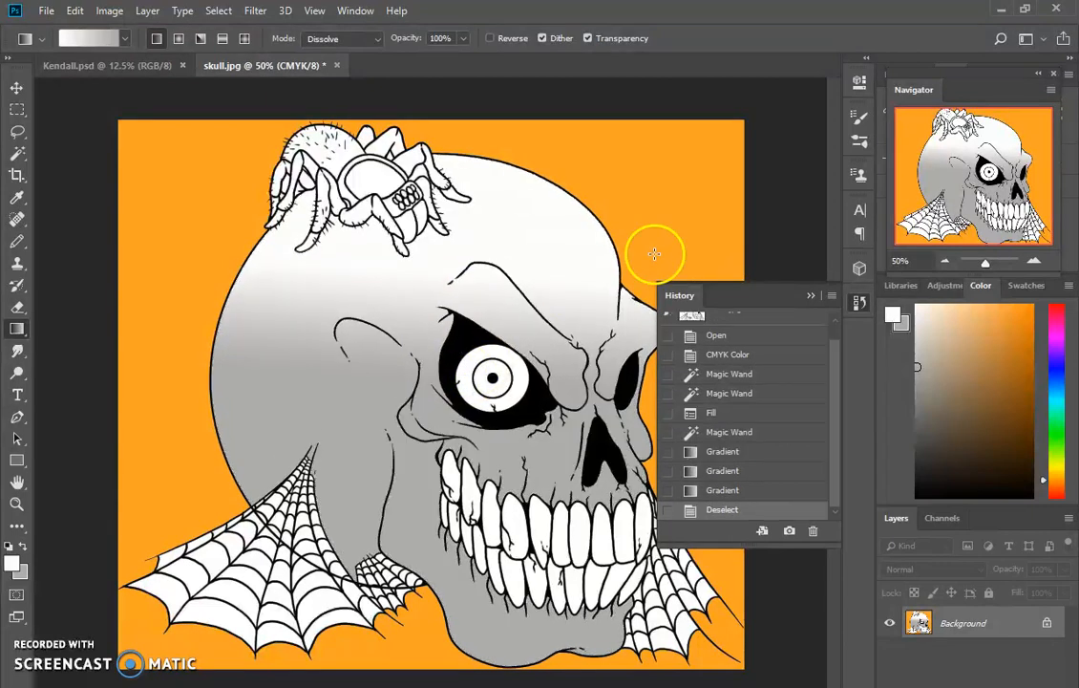
{"action": "left_click", "coordinate": [810, 295]}
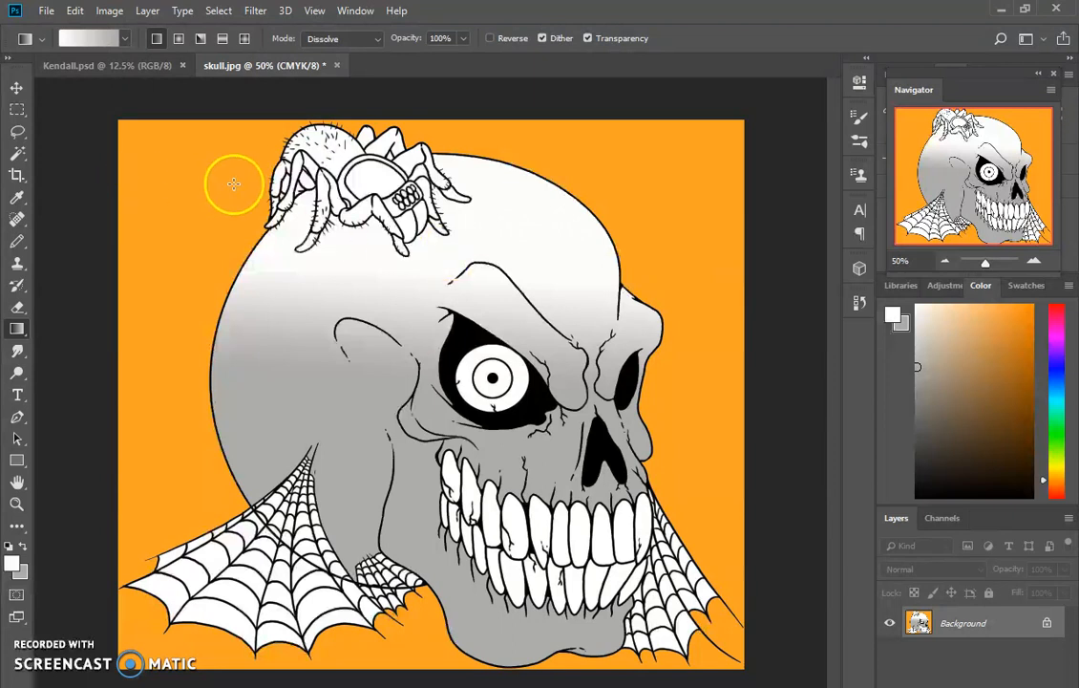
- Start saving the skull image under a new name and browse to Student Shares (T:), BWMS, Dropbox, the teacher's folder, Period 2(P)
{"action": "left_click", "coordinate": [46, 12]}
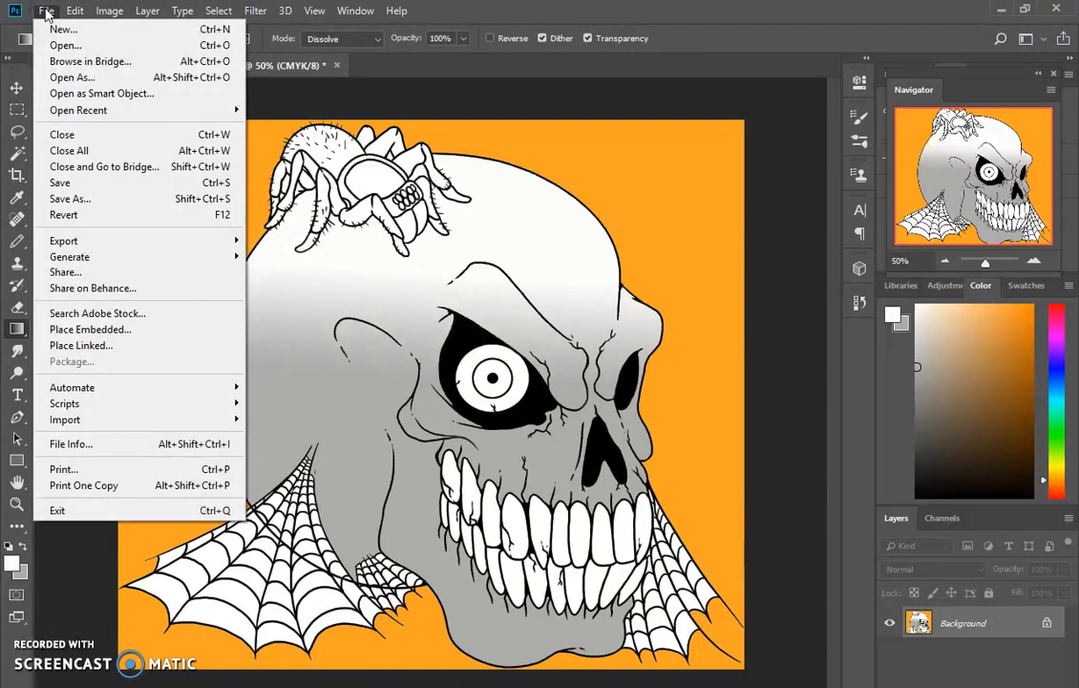
{"action": "left_click", "coordinate": [57, 197]}
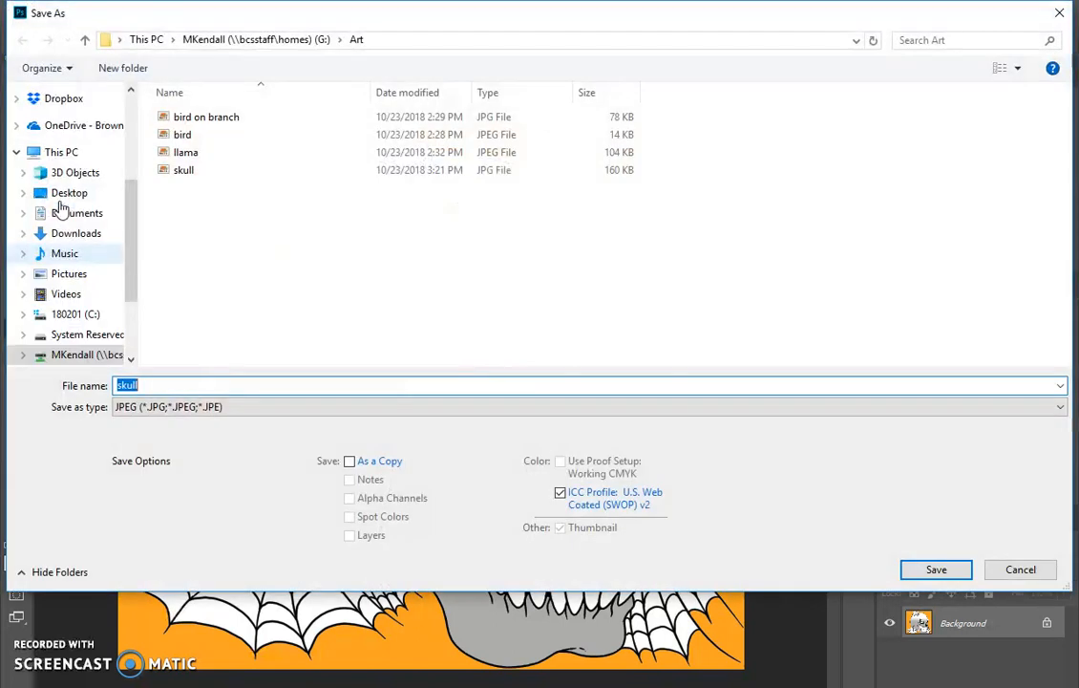
{"action": "left_click", "coordinate": [76, 354]}
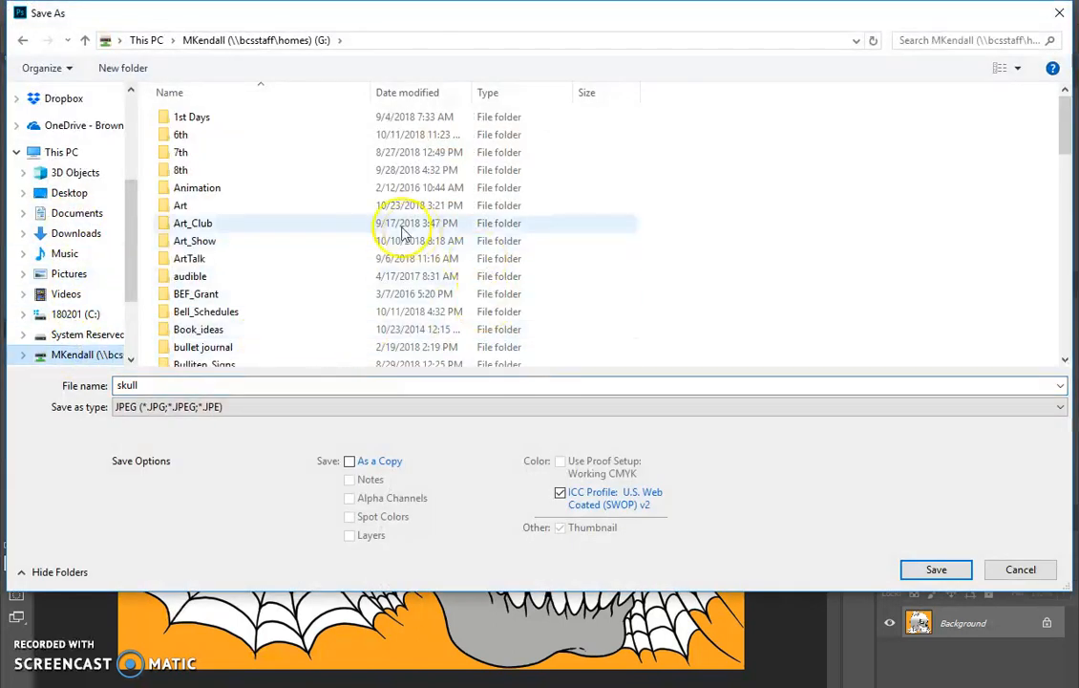
{"action": "left_click", "coordinate": [63, 152]}
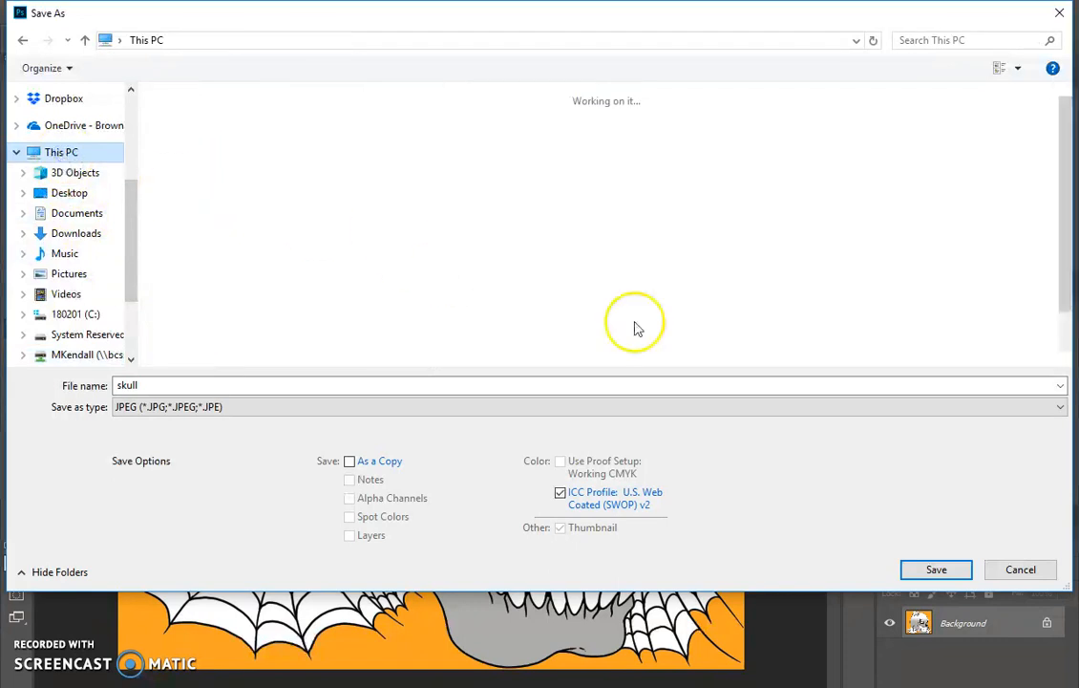
{"action": "double_click", "coordinate": [939, 334]}
{"action": "left_click", "coordinate": [212, 135]}
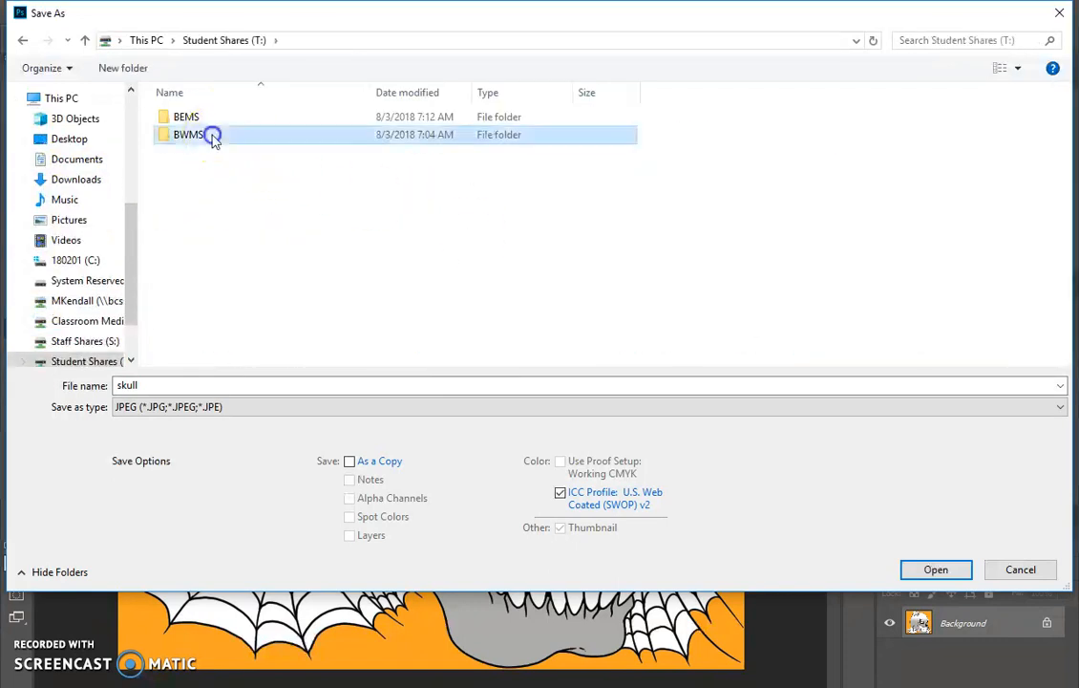
{"action": "double_click", "coordinate": [212, 135]}
{"action": "double_click", "coordinate": [212, 117]}
{"action": "double_click", "coordinate": [212, 118]}
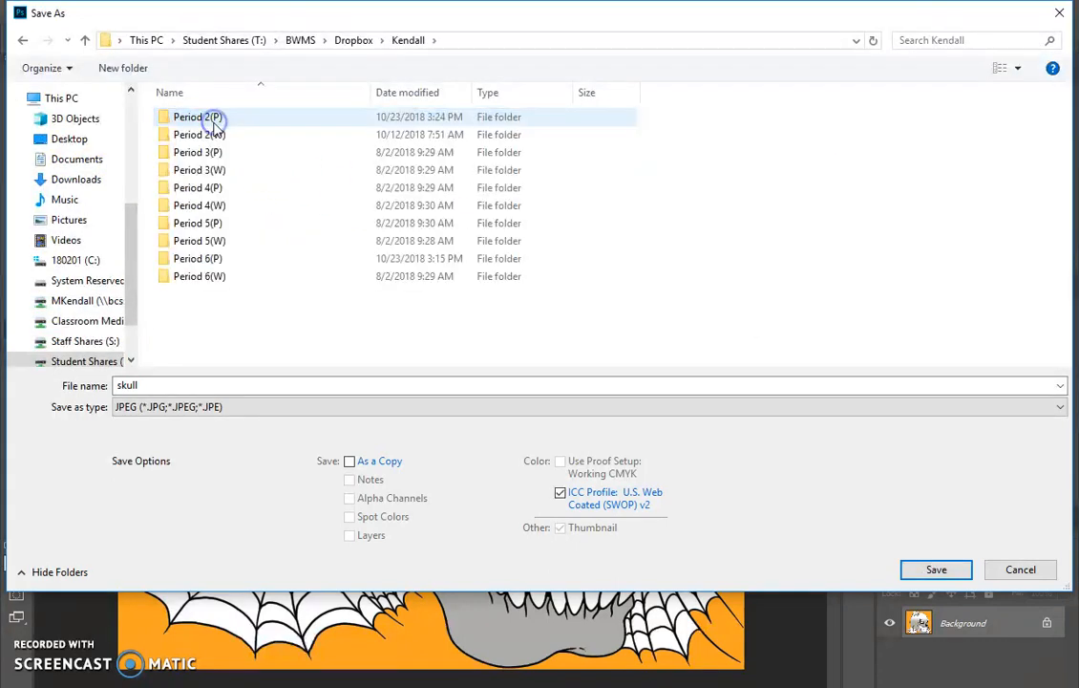
{"action": "double_click", "coordinate": [212, 121]}
- Save the skull as a JPEG in the Extra Credit folder, using the surname as file name and quality 12 (Maximum)
{"action": "left_click", "coordinate": [177, 100]}
{"action": "left_click", "coordinate": [203, 113]}
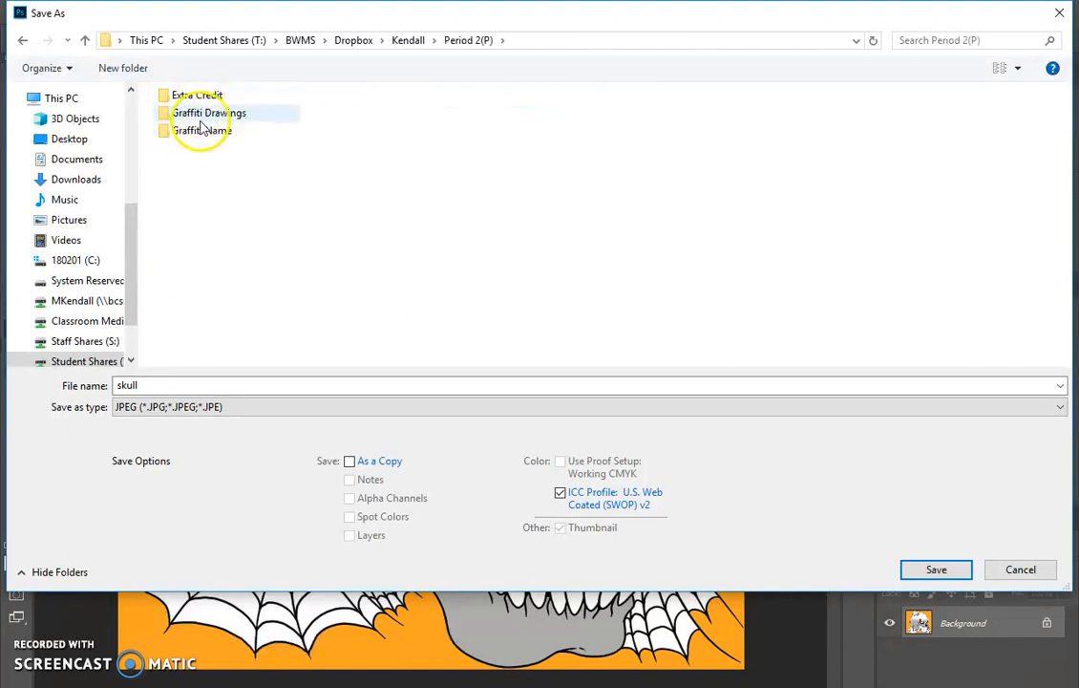
{"action": "left_click", "coordinate": [191, 96]}
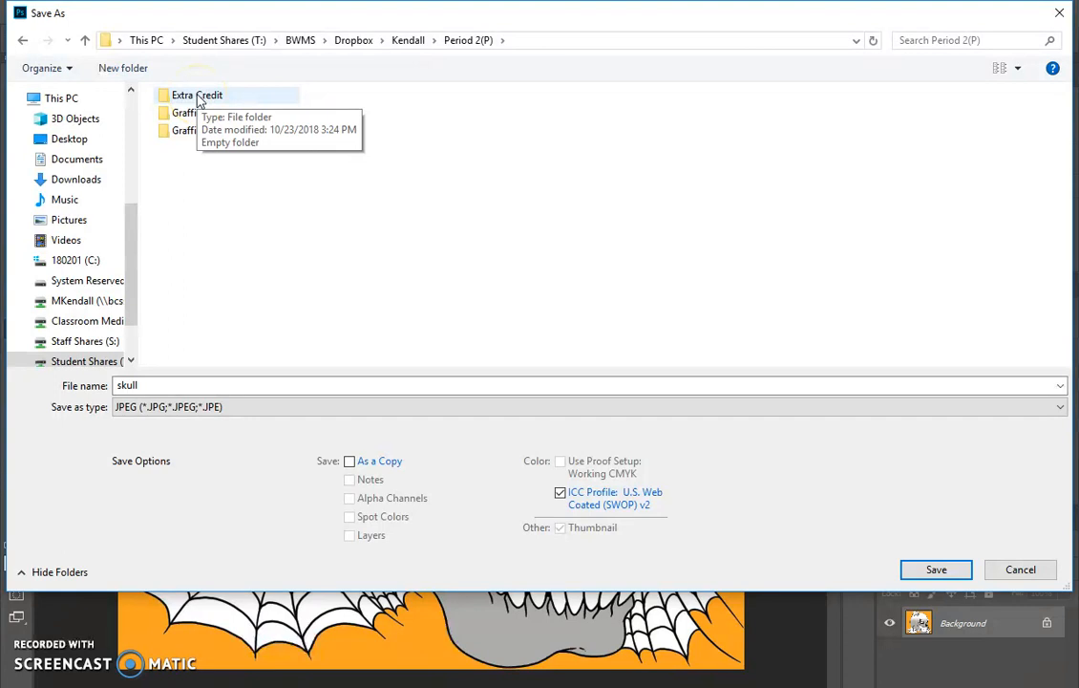
{"action": "double_click", "coordinate": [198, 96]}
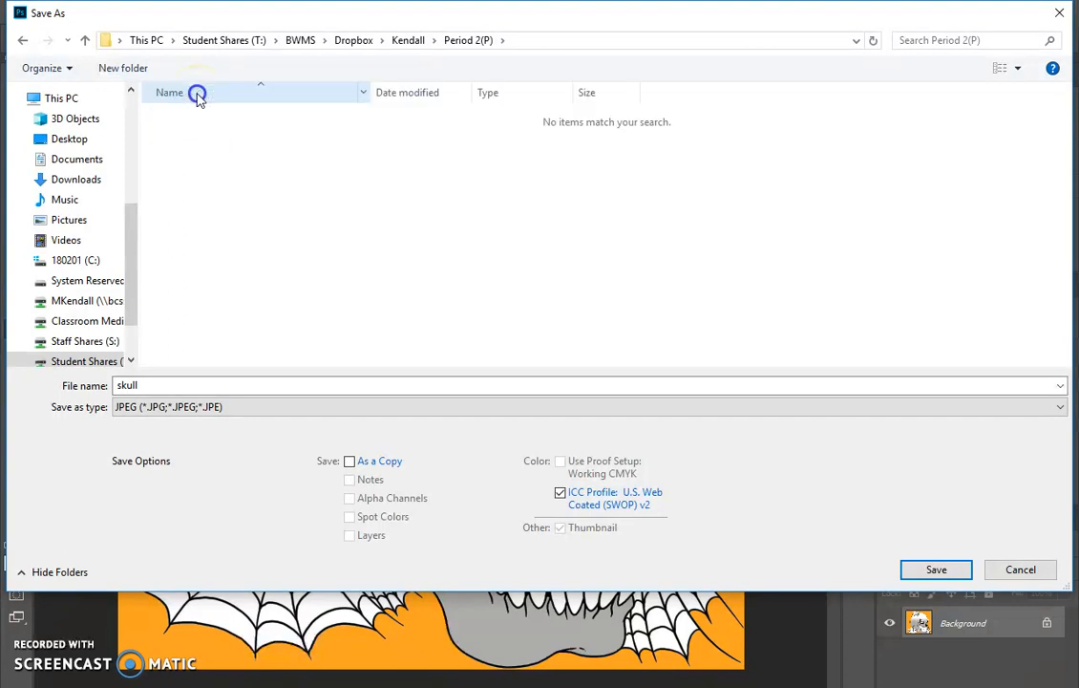
{"action": "left_click", "coordinate": [233, 385]}
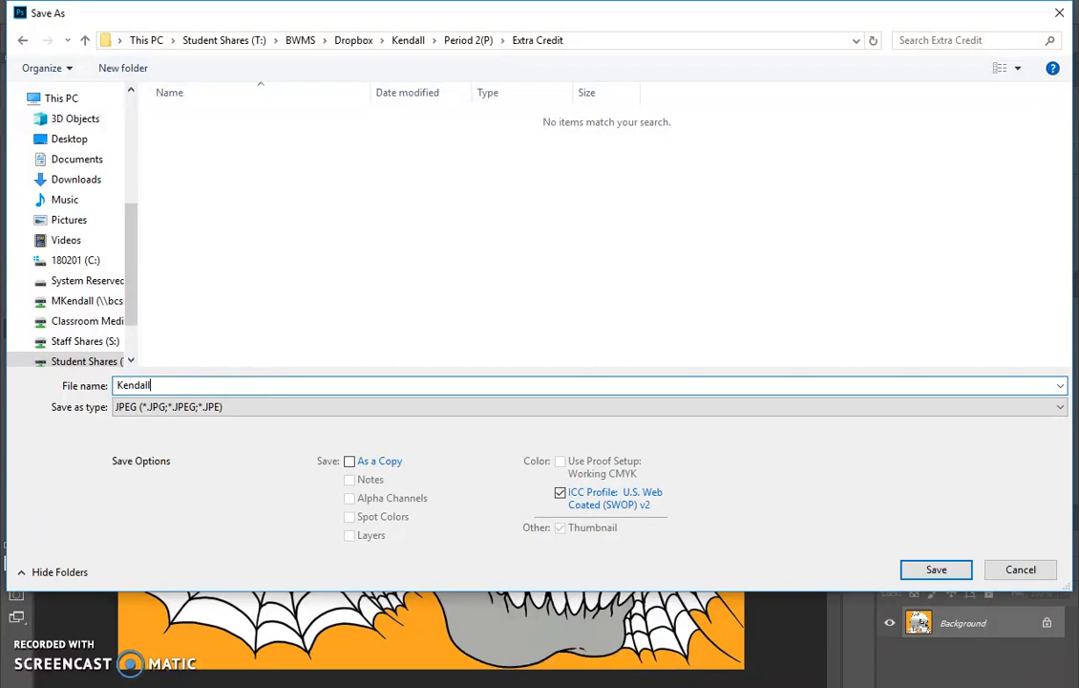
{"action": "key", "text": "Return"}
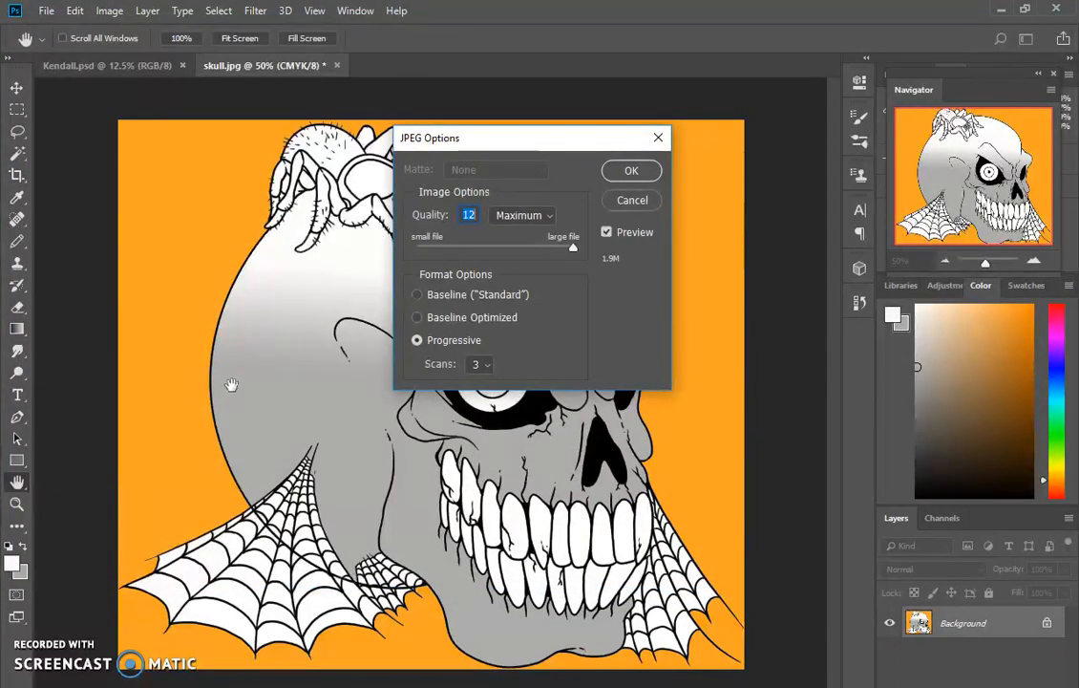
{"action": "key", "text": "Return"}
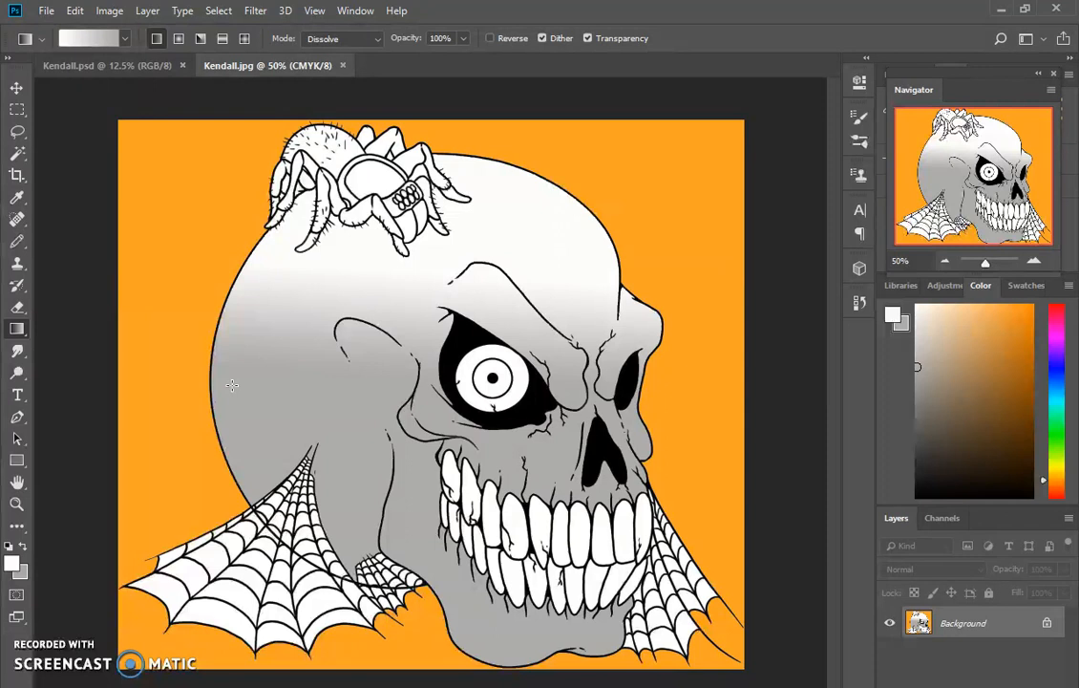
- Start saving another copy of the skull and browse from Student Shares (T:) through BWMS, Dropbox and Period 2(P) to Extra Credit
{"action": "left_click", "coordinate": [45, 11]}
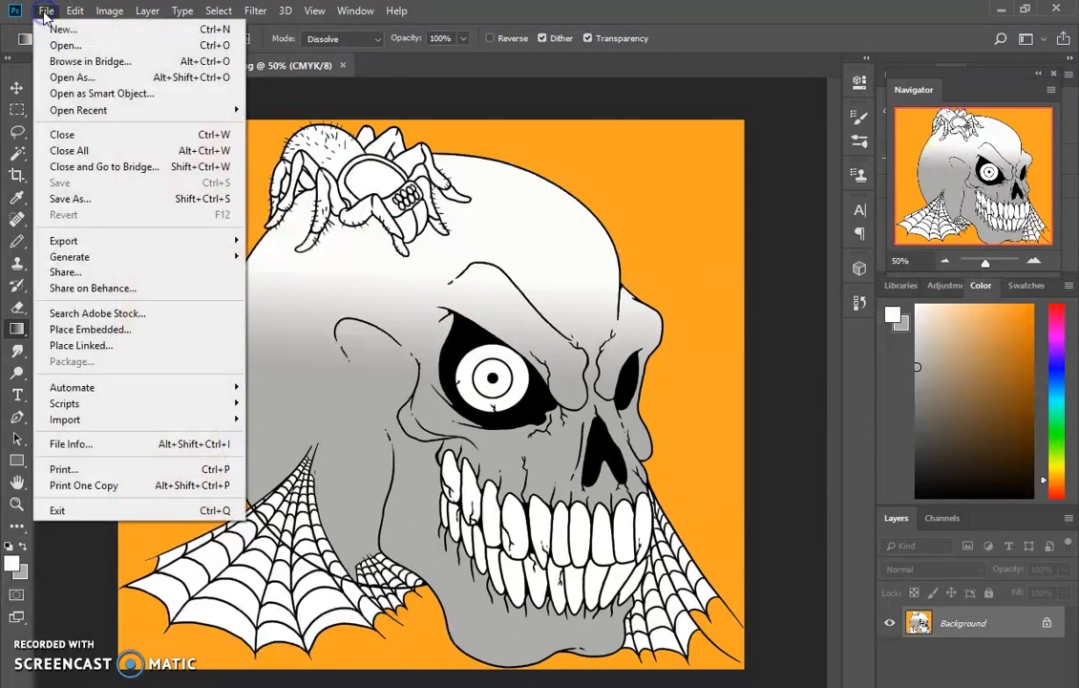
{"action": "left_click", "coordinate": [67, 198]}
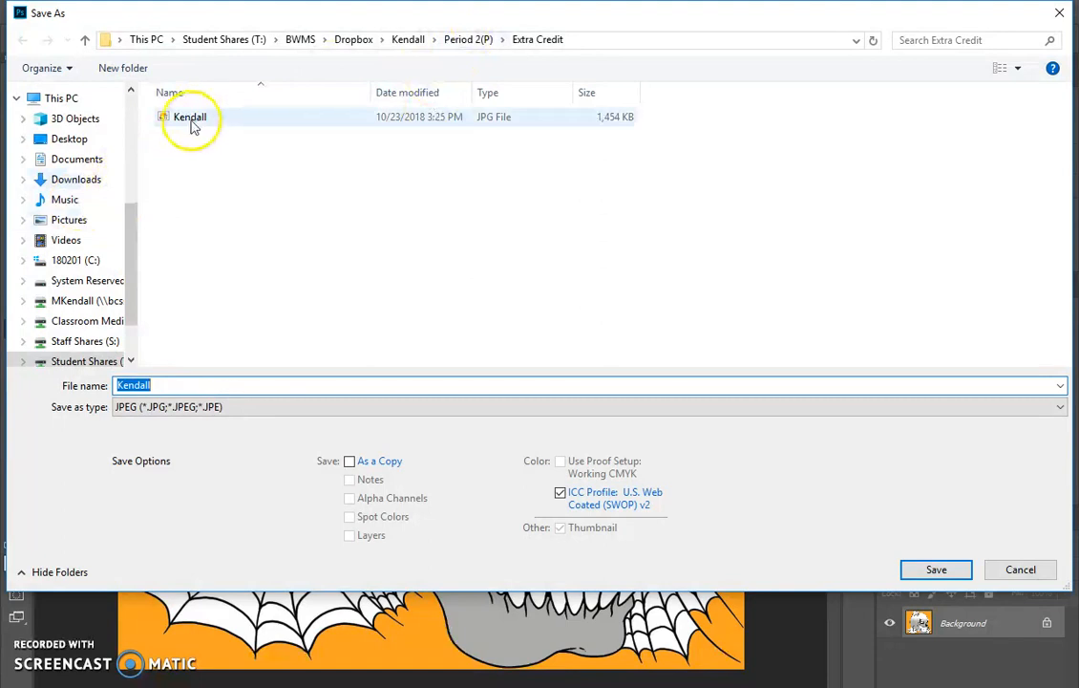
{"action": "left_click", "coordinate": [65, 99]}
{"action": "double_click", "coordinate": [889, 331]}
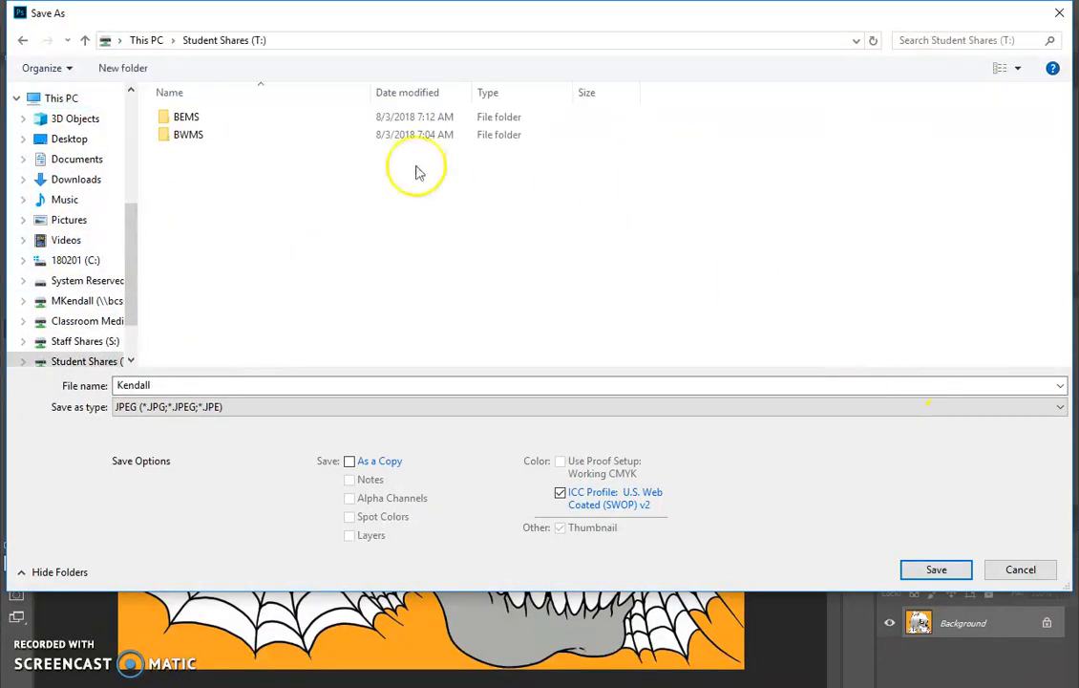
{"action": "double_click", "coordinate": [199, 138]}
{"action": "left_click", "coordinate": [204, 119]}
{"action": "double_click", "coordinate": [203, 118]}
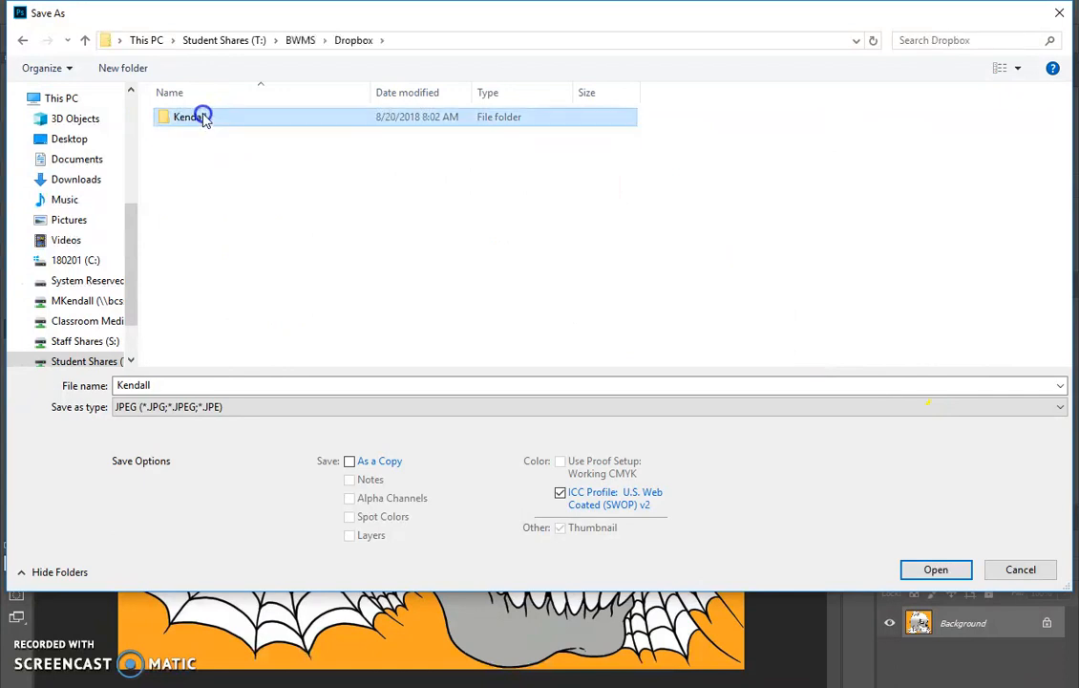
{"action": "double_click", "coordinate": [202, 113]}
{"action": "double_click", "coordinate": [203, 114]}
{"action": "double_click", "coordinate": [209, 95]}
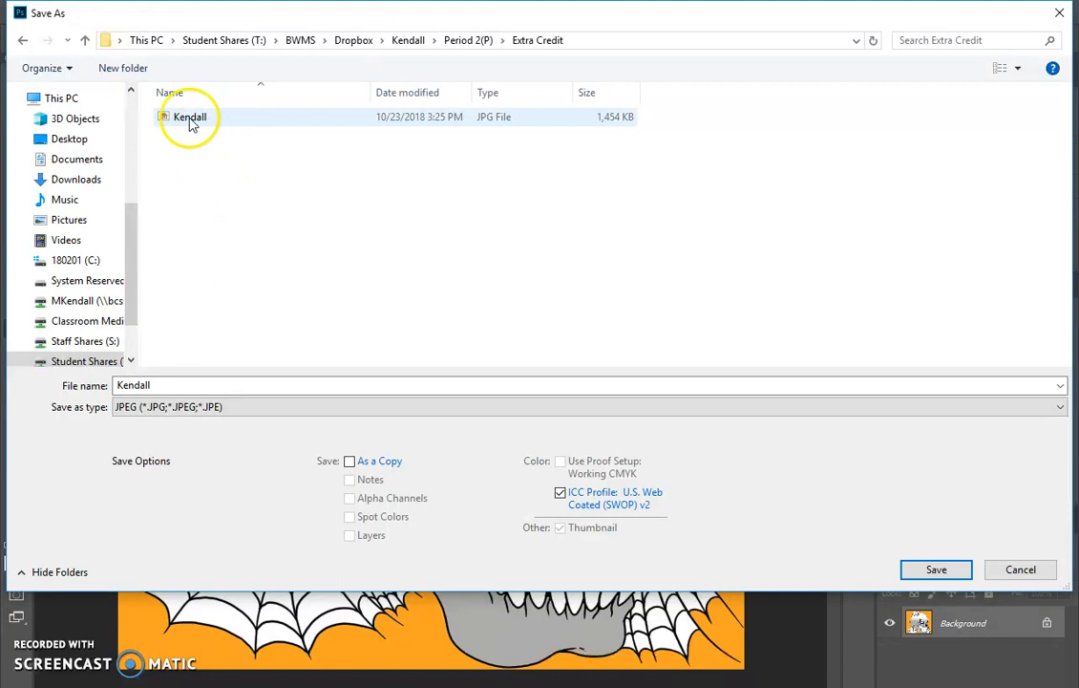
- Save the second copy as a JPEG named with the surname followed by 2, at quality 12 (Maximum)
{"action": "left_click", "coordinate": [168, 385]}
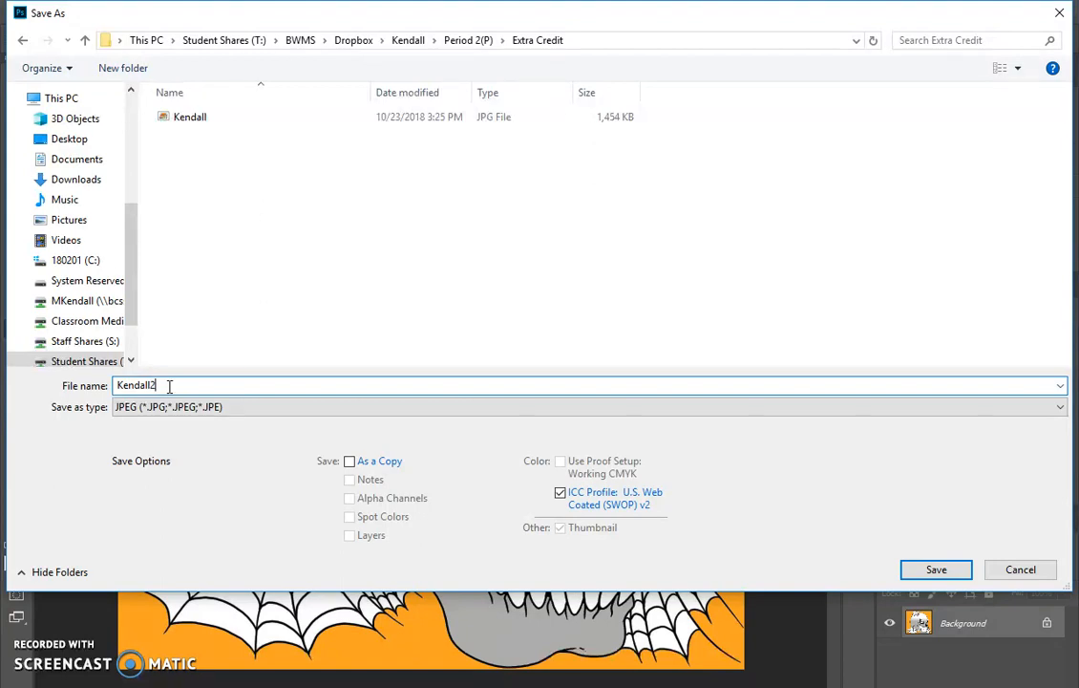
{"action": "type", "text": "2"}
{"action": "left_click", "coordinate": [925, 569]}
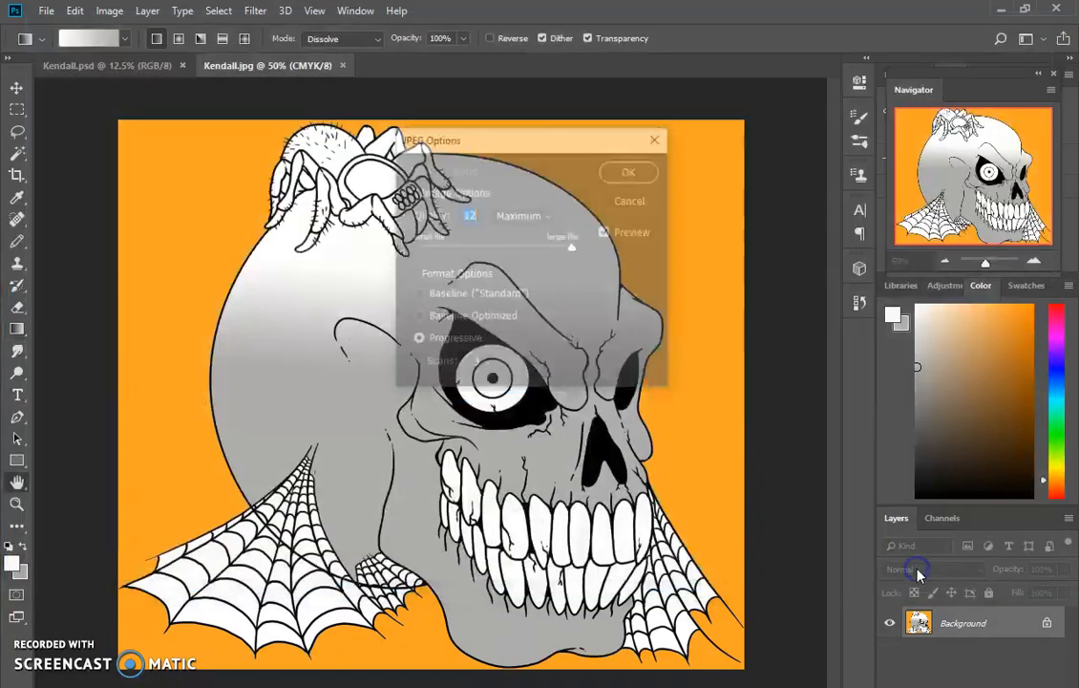
{"action": "left_click", "coordinate": [632, 171]}
{"action": "key", "text": "g"}
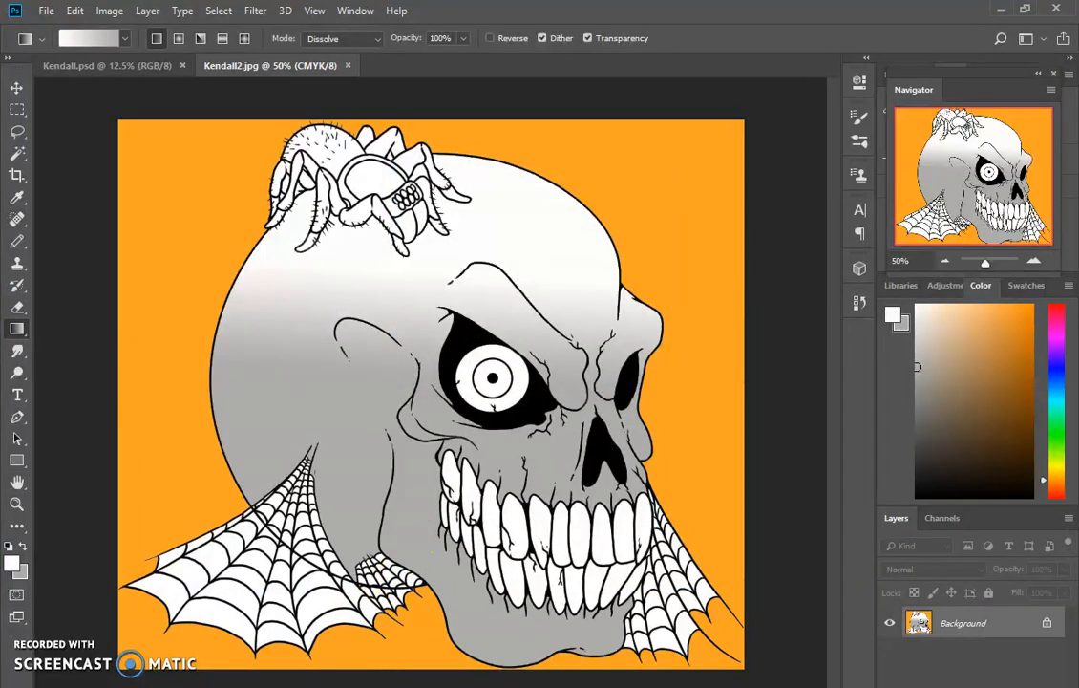
- Switch to File Explorer and browse to the Period 2(P) folder in the teacher's Dropbox folder under BWMS on Student Shares (T:)
{"action": "left_click", "coordinate": [227, 686]}
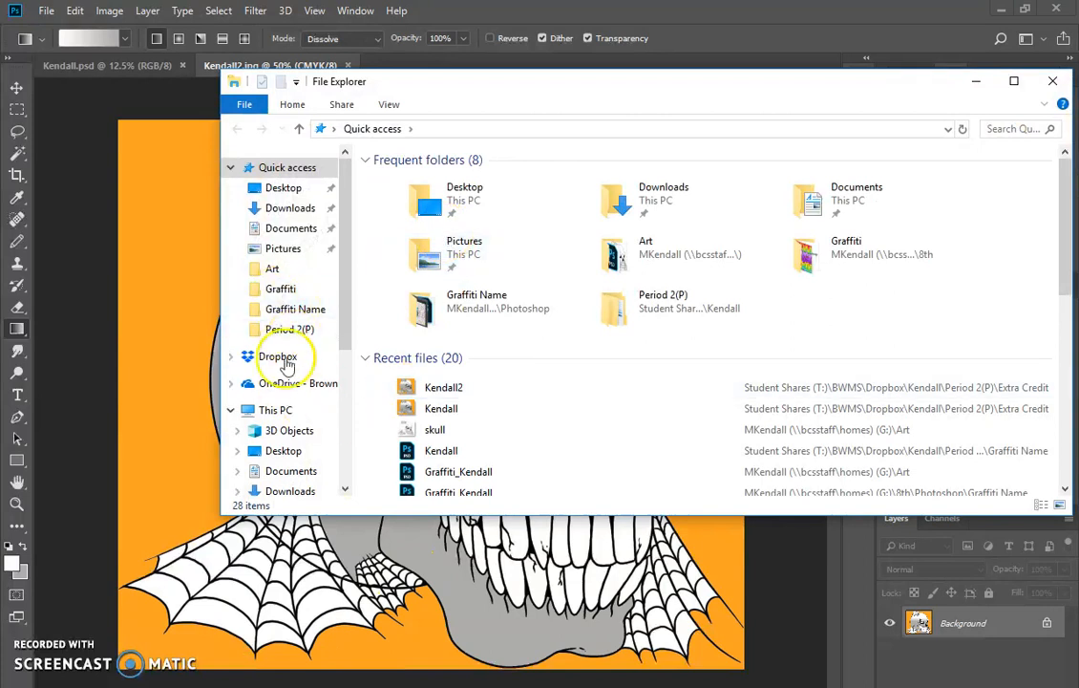
{"action": "left_click", "coordinate": [270, 409]}
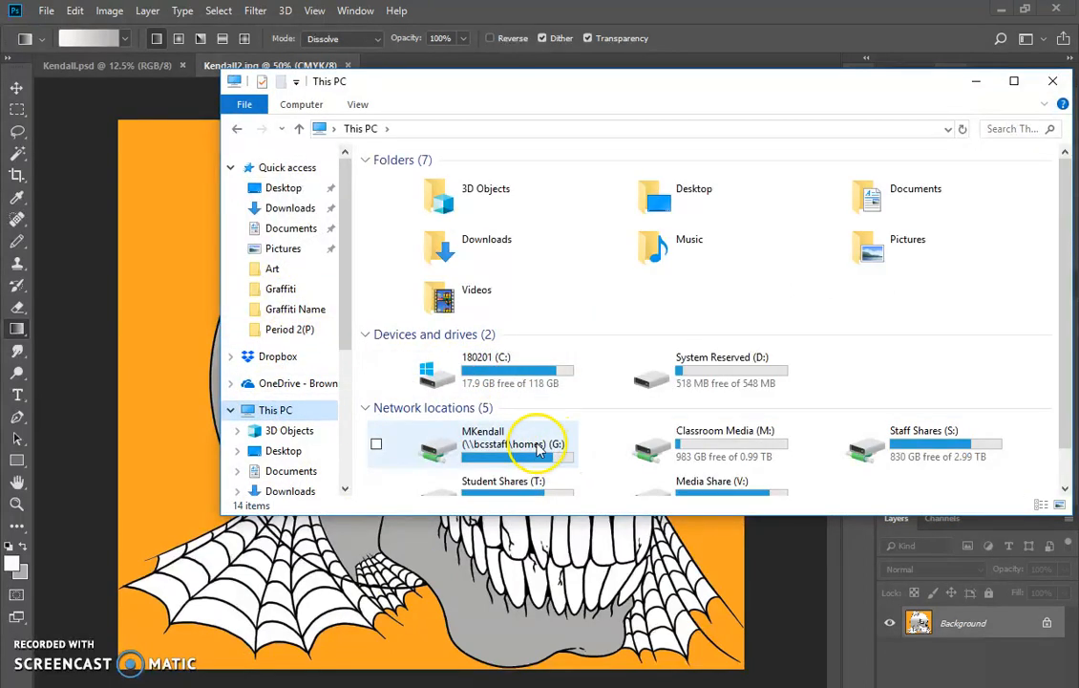
{"action": "double_click", "coordinate": [533, 478]}
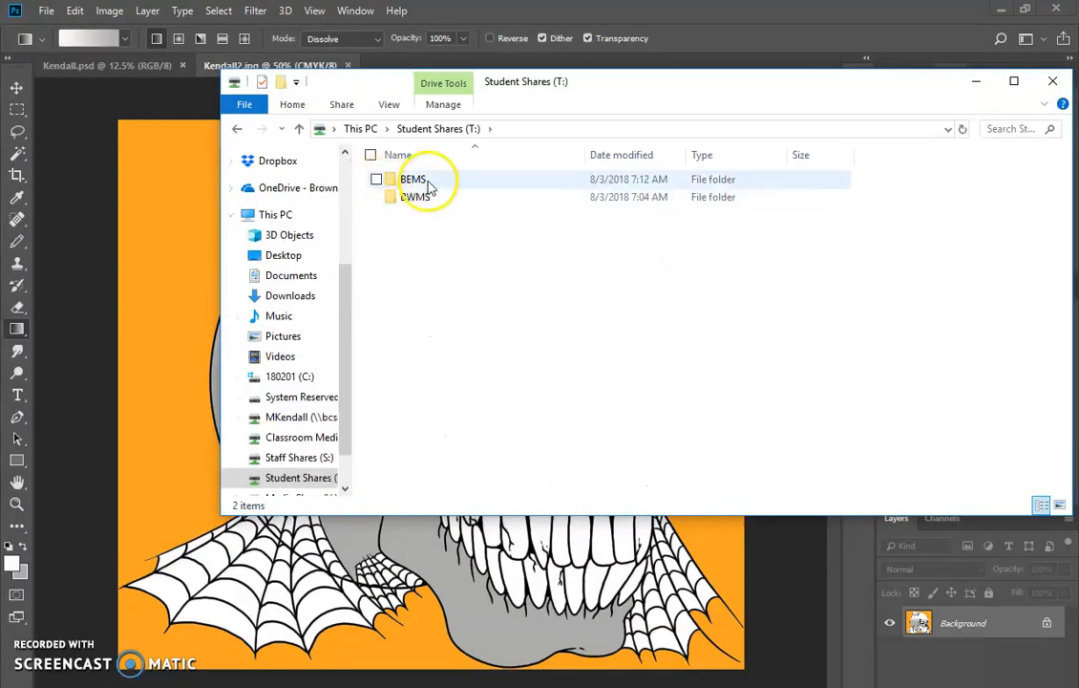
{"action": "left_click", "coordinate": [427, 201]}
{"action": "double_click", "coordinate": [427, 201]}
{"action": "double_click", "coordinate": [424, 179]}
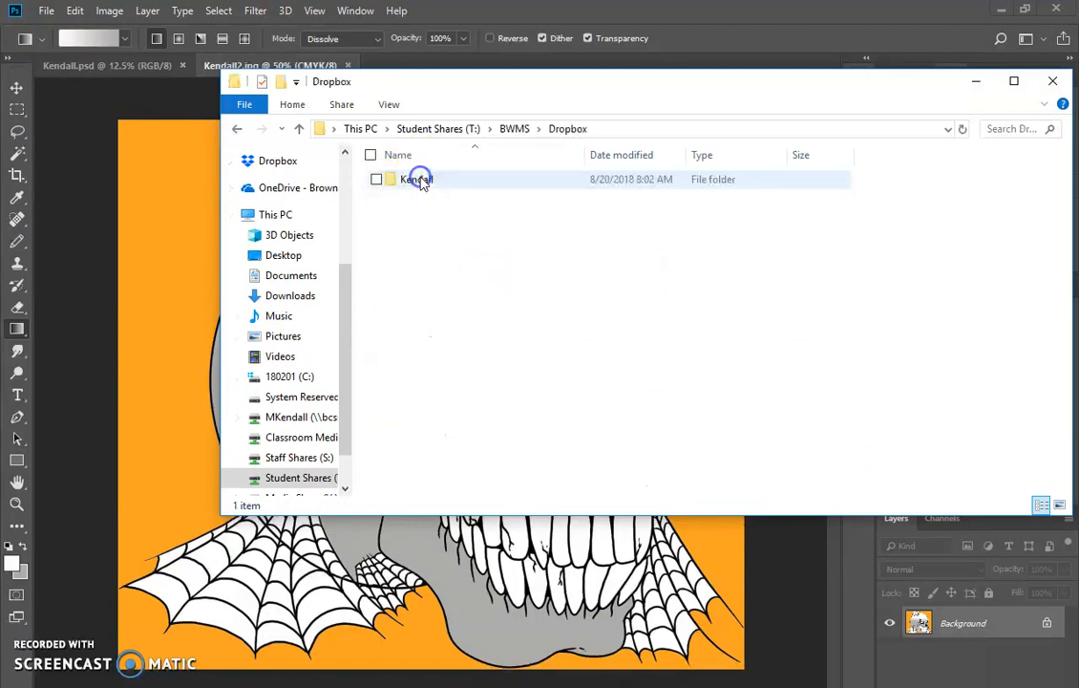
{"action": "left_click", "coordinate": [421, 181]}
{"action": "double_click", "coordinate": [421, 180]}
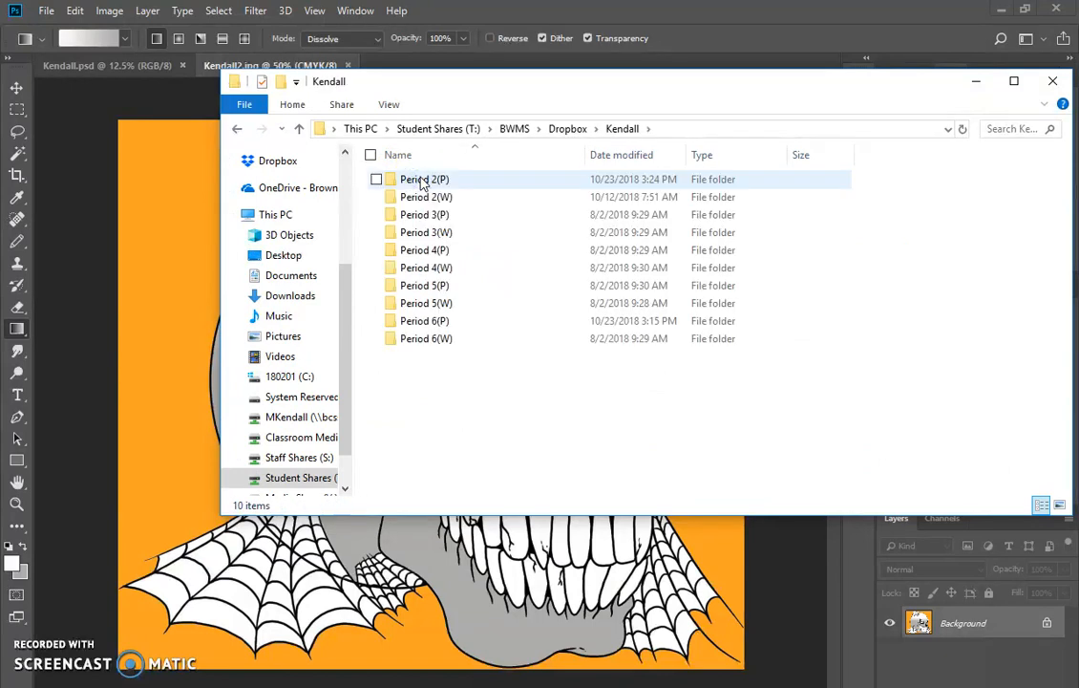
{"action": "double_click", "coordinate": [423, 181]}
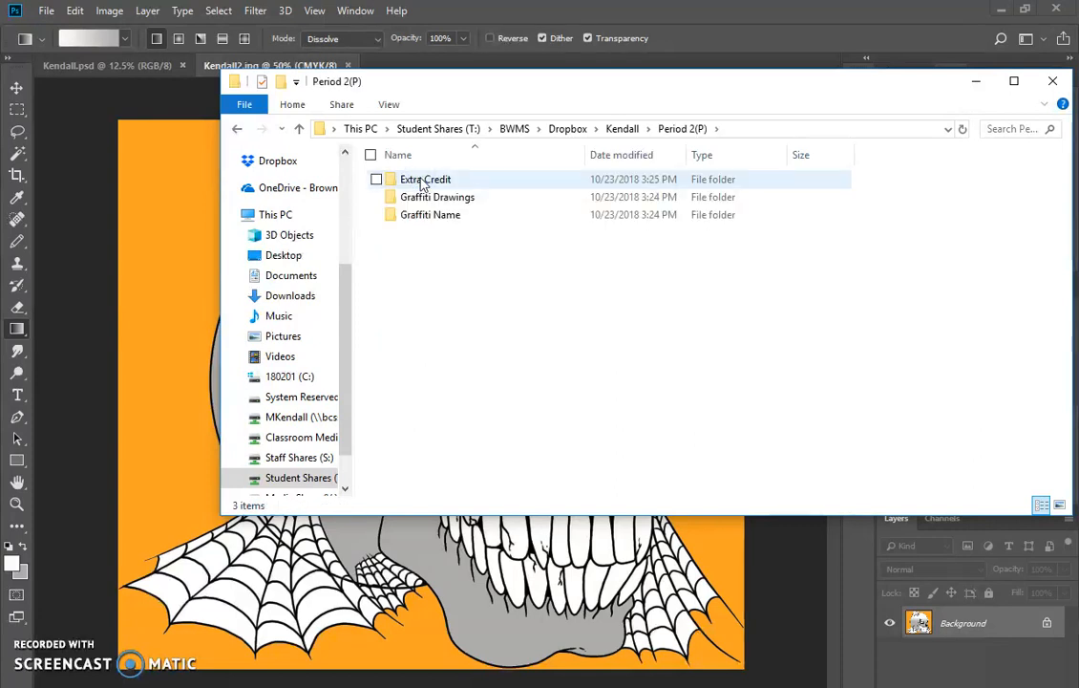
- Open the Graffiti Drawings folder and display its files as extra large icons
{"action": "double_click", "coordinate": [441, 198]}
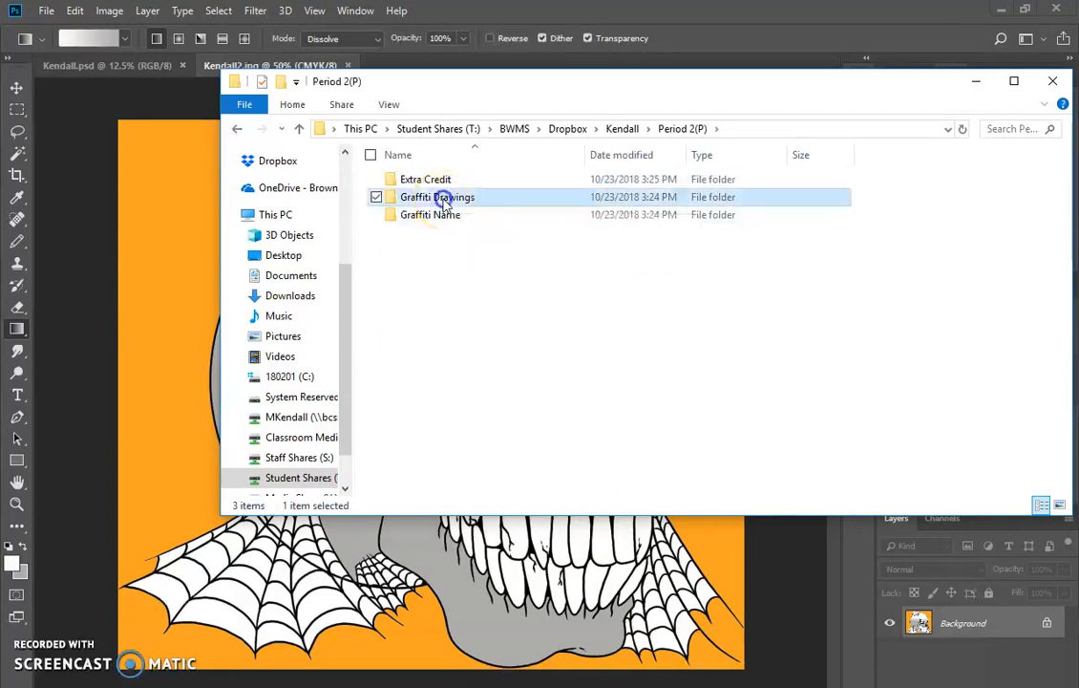
{"action": "left_click", "coordinate": [391, 100]}
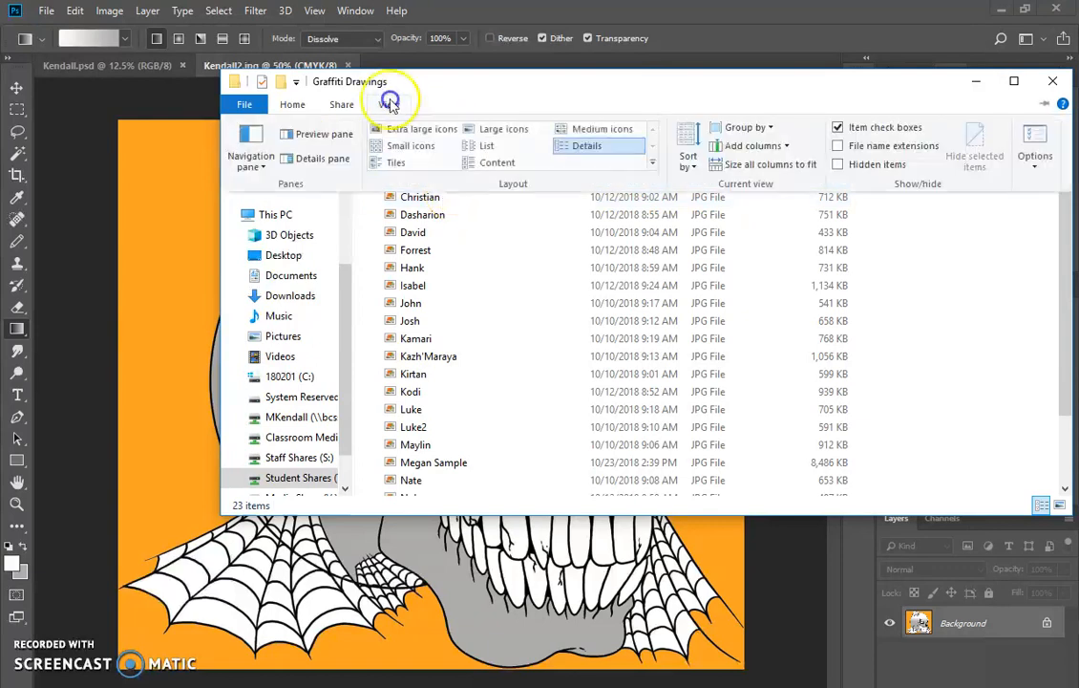
{"action": "left_click", "coordinate": [423, 130]}
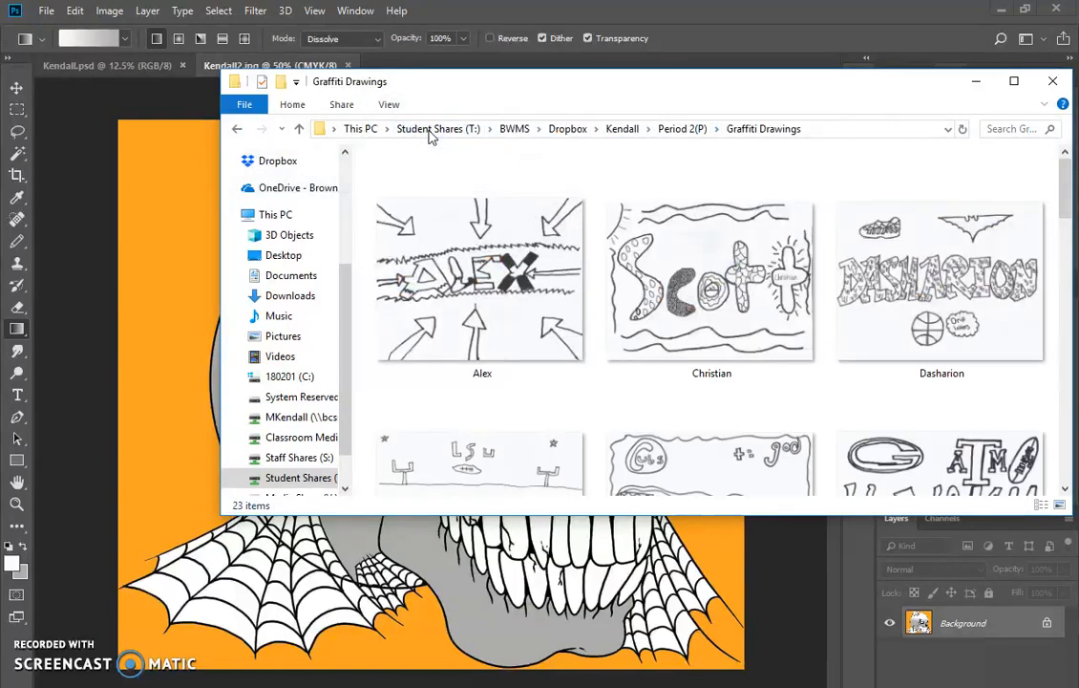
- Check the contents of the Graffiti Name folder and return to the Period 2(P) folder
{"action": "left_click", "coordinate": [688, 129]}
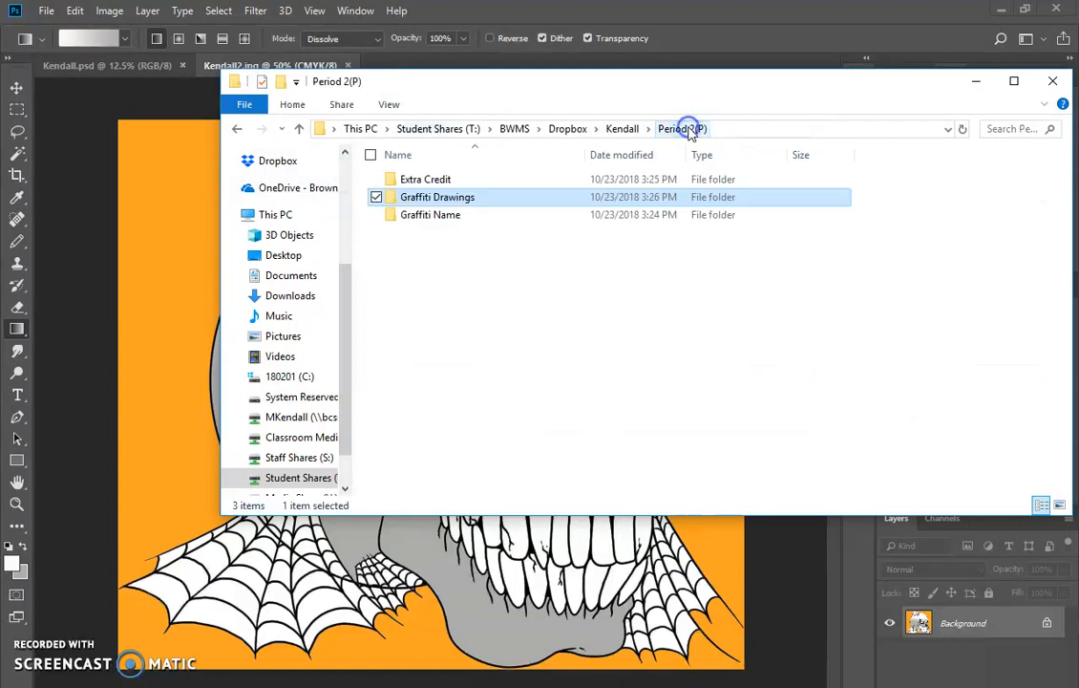
{"action": "double_click", "coordinate": [440, 218]}
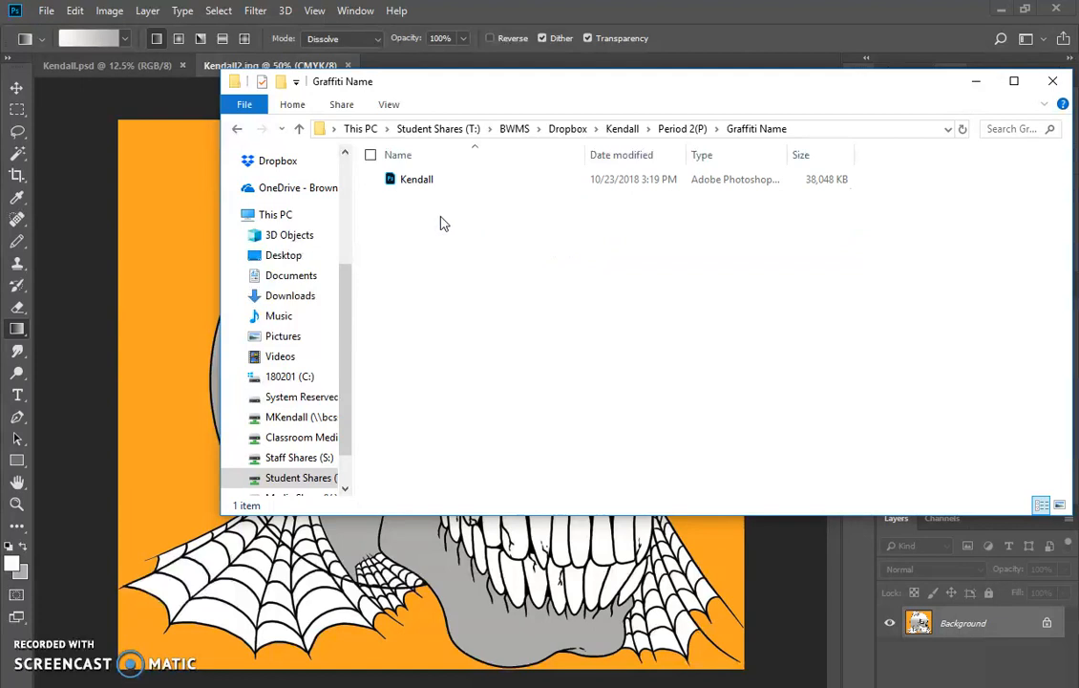
{"action": "left_click", "coordinate": [412, 183]}
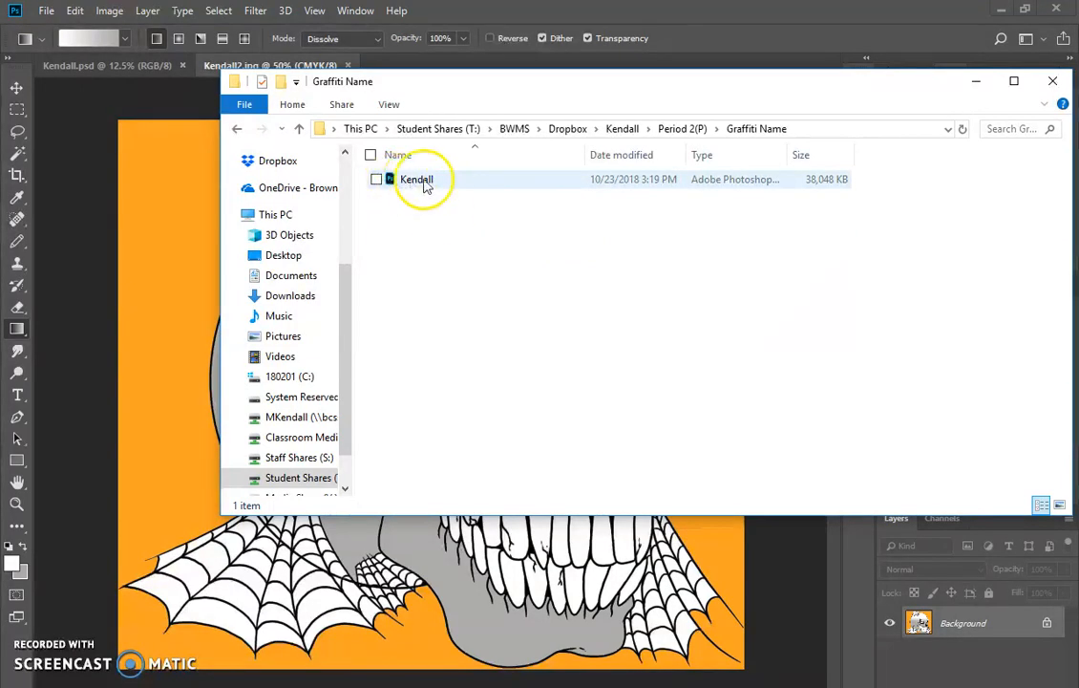
{"action": "left_click", "coordinate": [680, 128]}
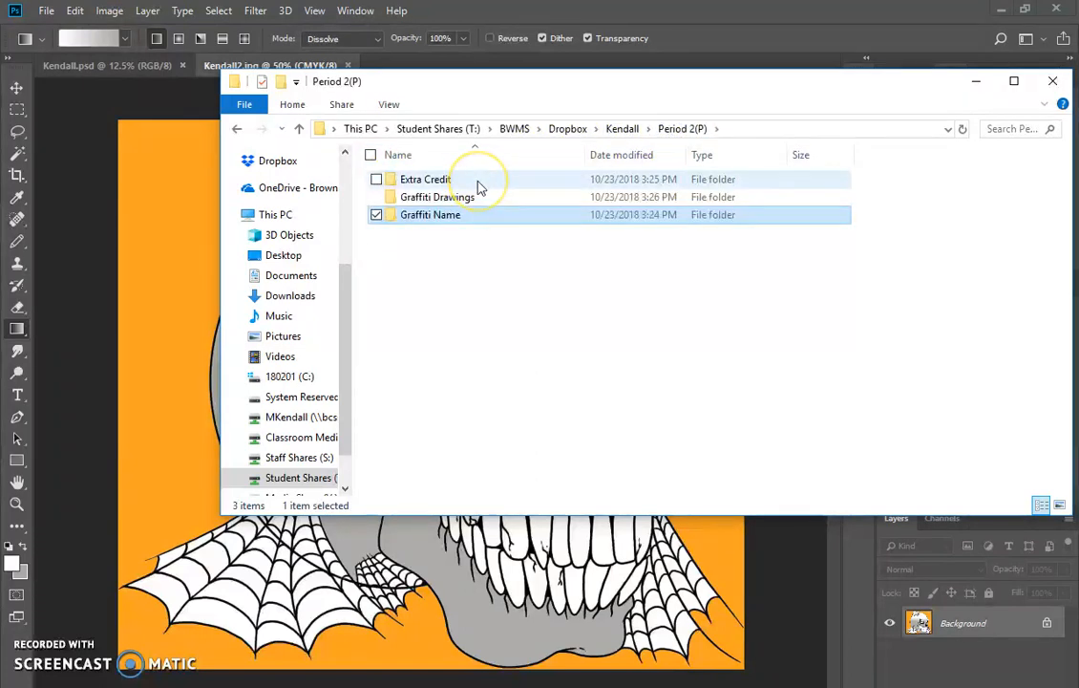